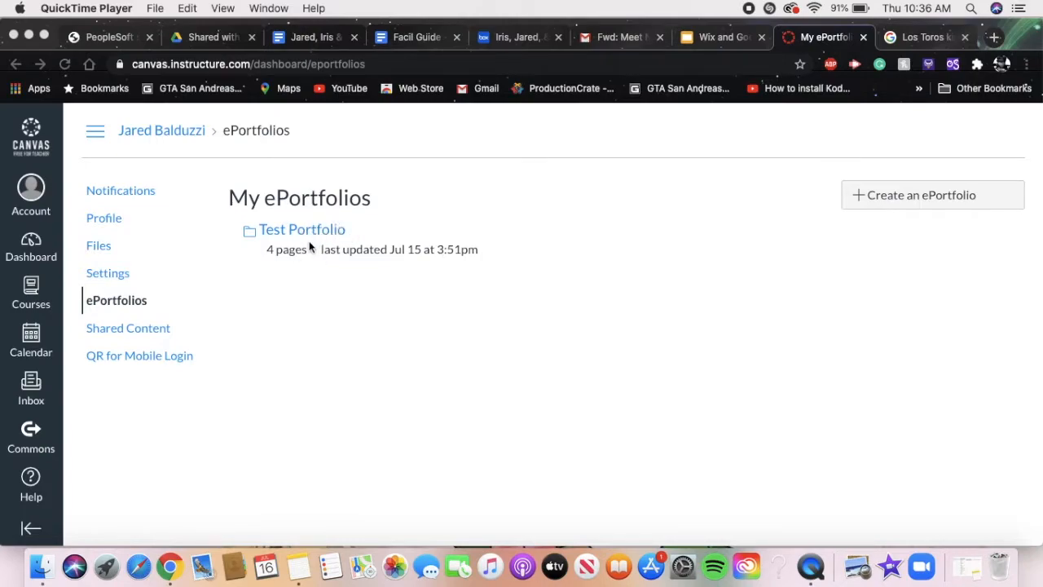
# - Create an ePortfolio named Portfolio without making it public
pyautogui.click(918, 201)
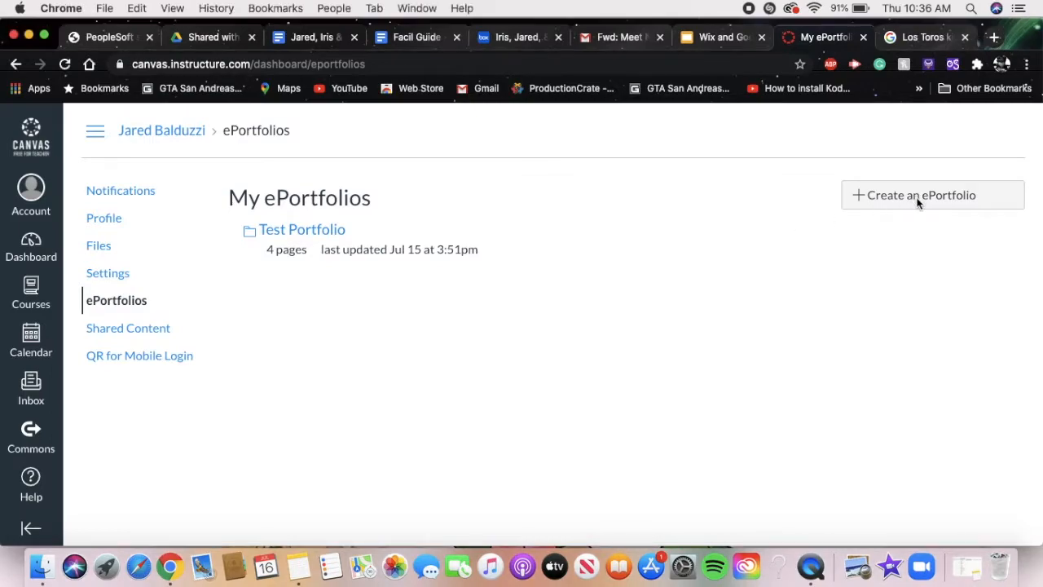
pyautogui.click(933, 205)
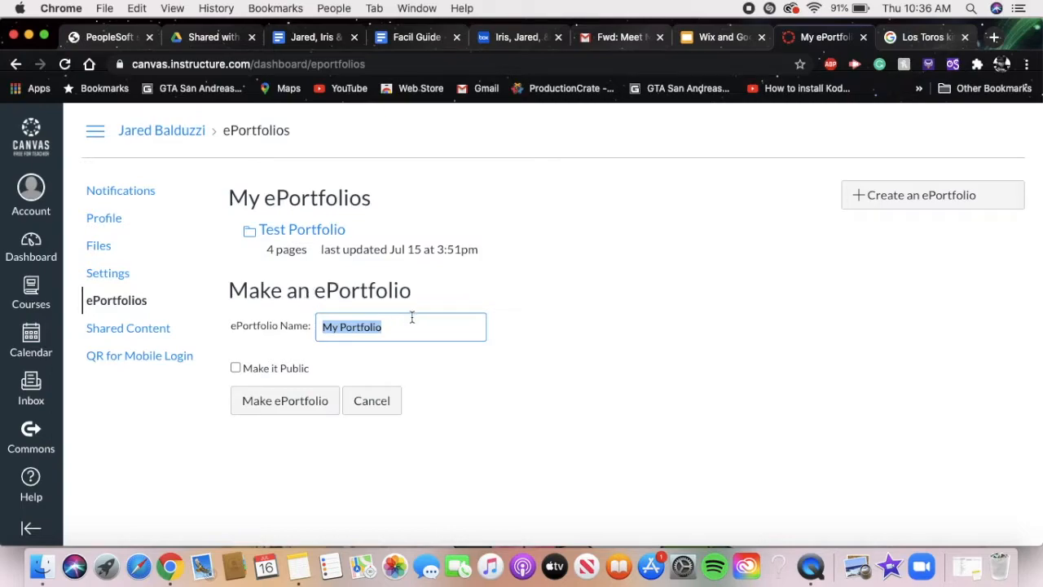
pyautogui.click(340, 325)
pyautogui.press('BackSpace')
pyautogui.press('BackSpace')
pyautogui.press('BackSpace')
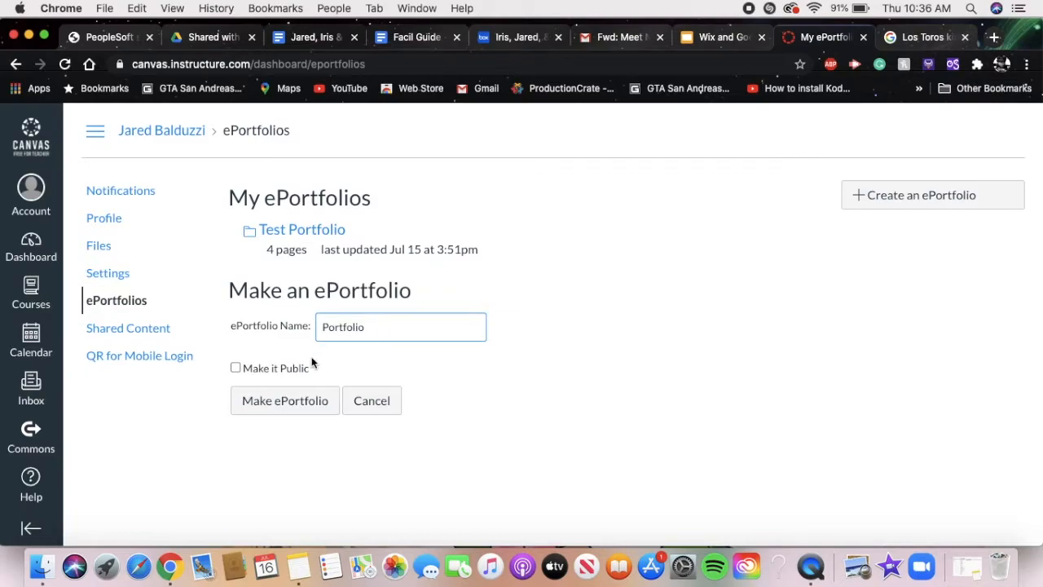
pyautogui.click(291, 399)
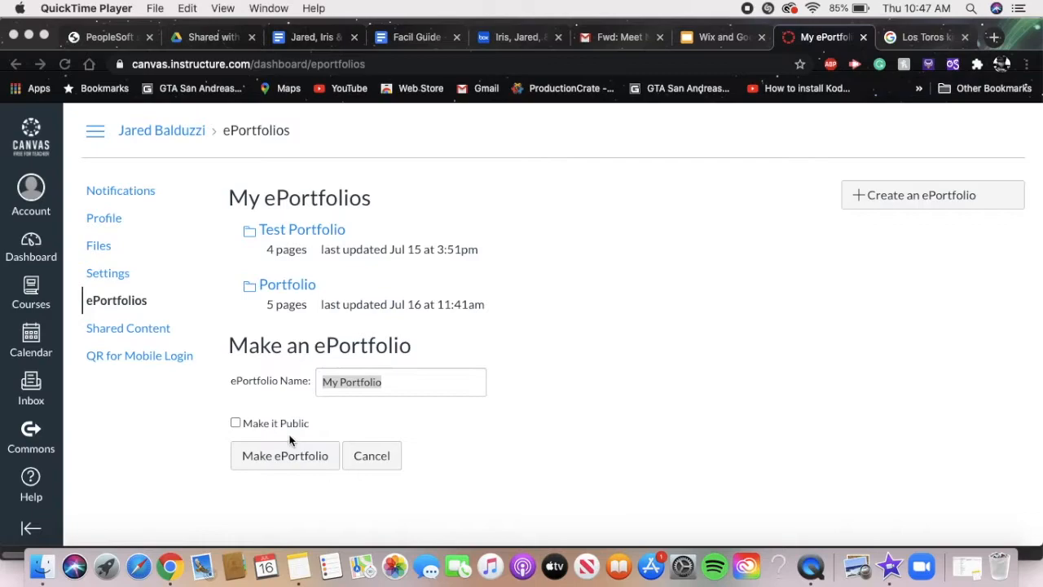
pyautogui.click(236, 423)
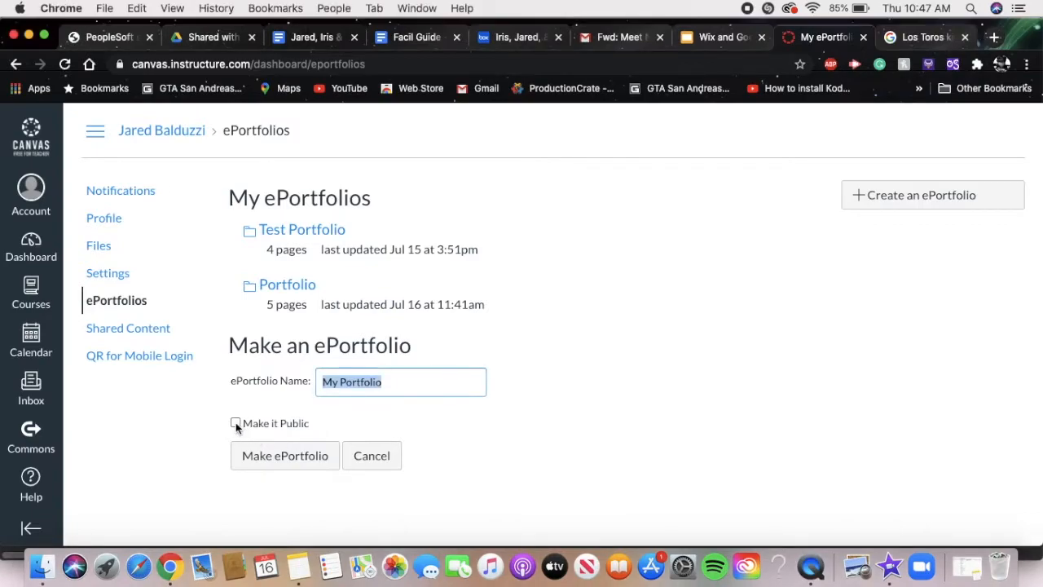
pyautogui.click(235, 422)
pyautogui.click(235, 424)
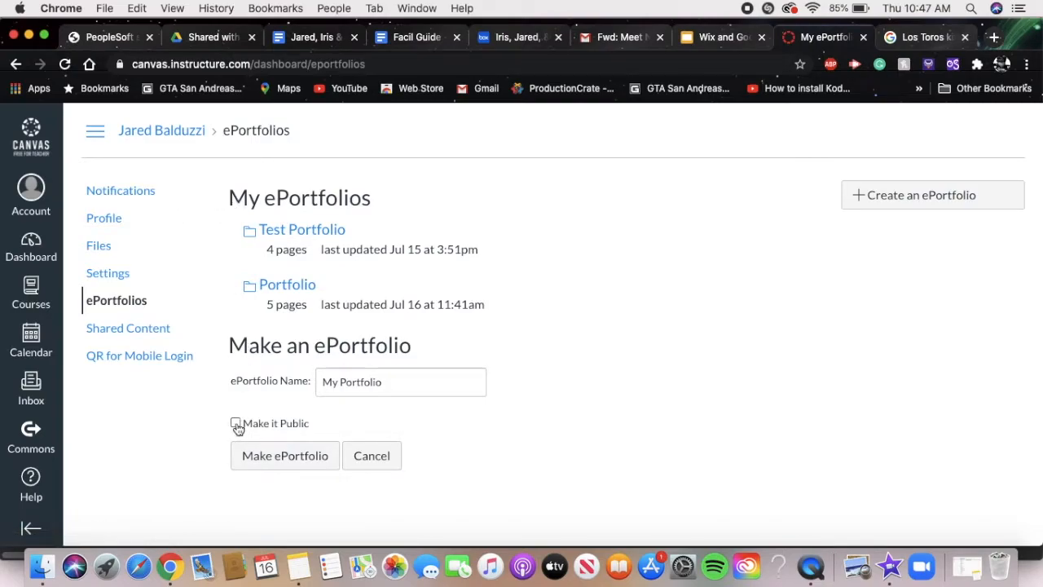
# - Open the ePortfolio named Portfolio and review its welcome page, including the private sharing link and the download and delete options
pyautogui.click(294, 291)
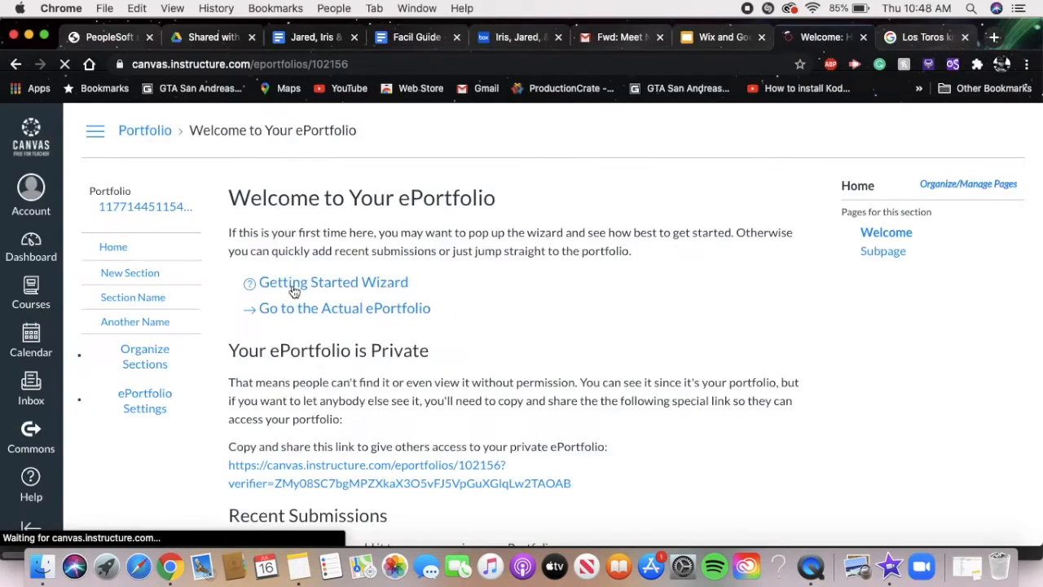
pyautogui.scroll(-3, 400, 354)
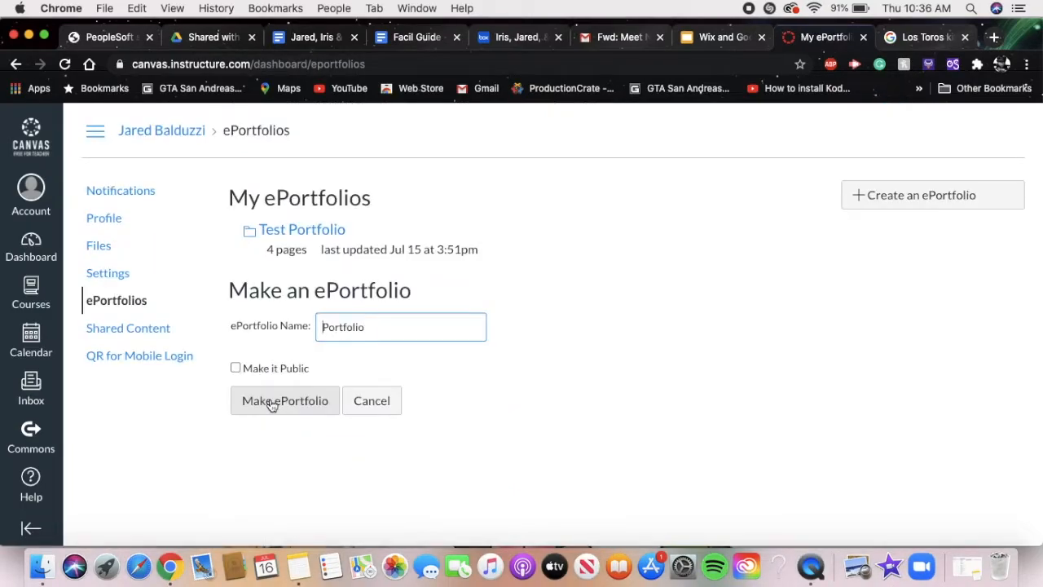
pyautogui.click(272, 400)
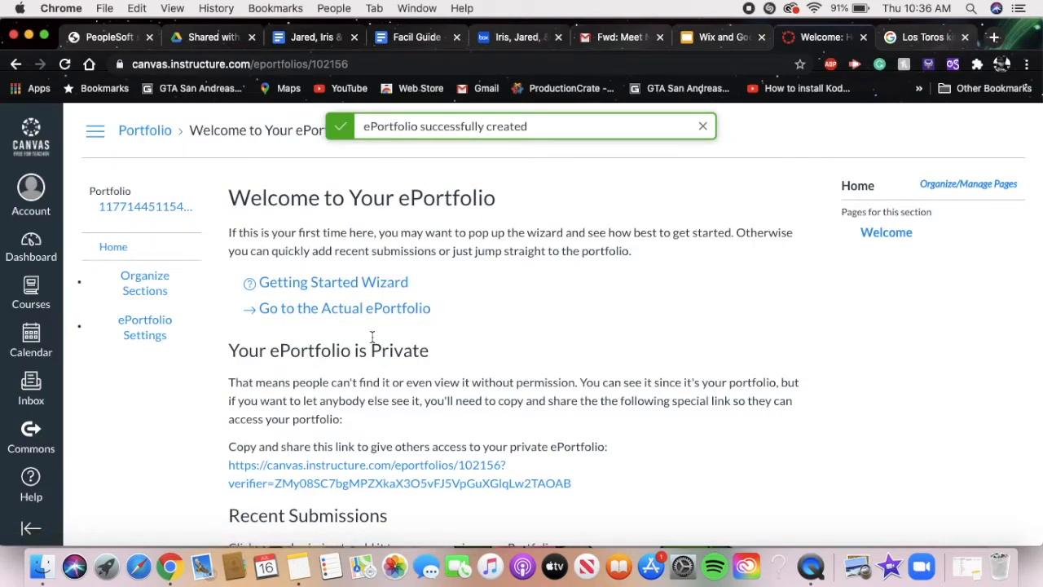
pyautogui.scroll(-3, 420, 337)
pyautogui.scroll(3, 419, 331)
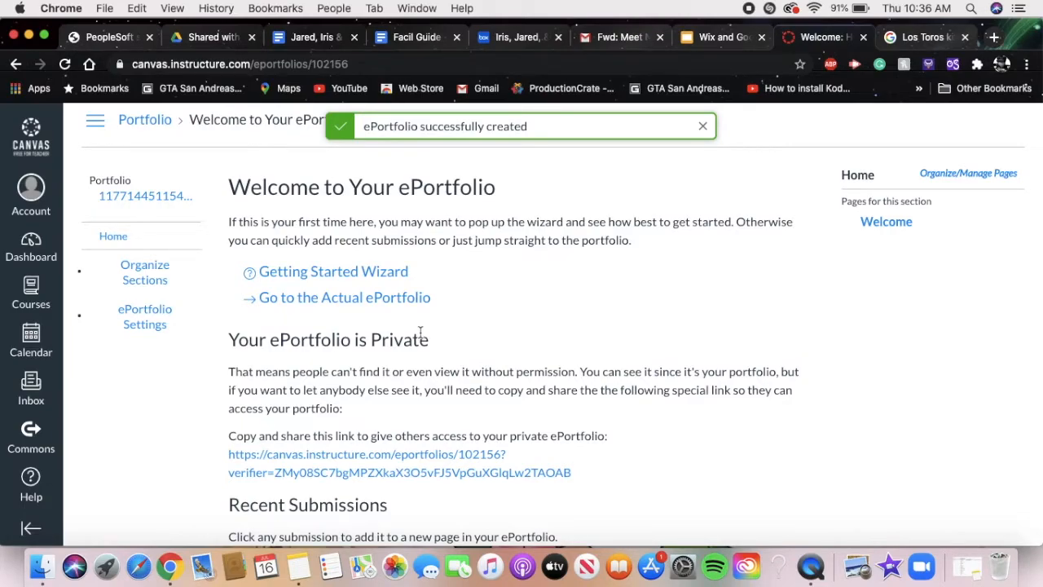
pyautogui.scroll(-4, 419, 331)
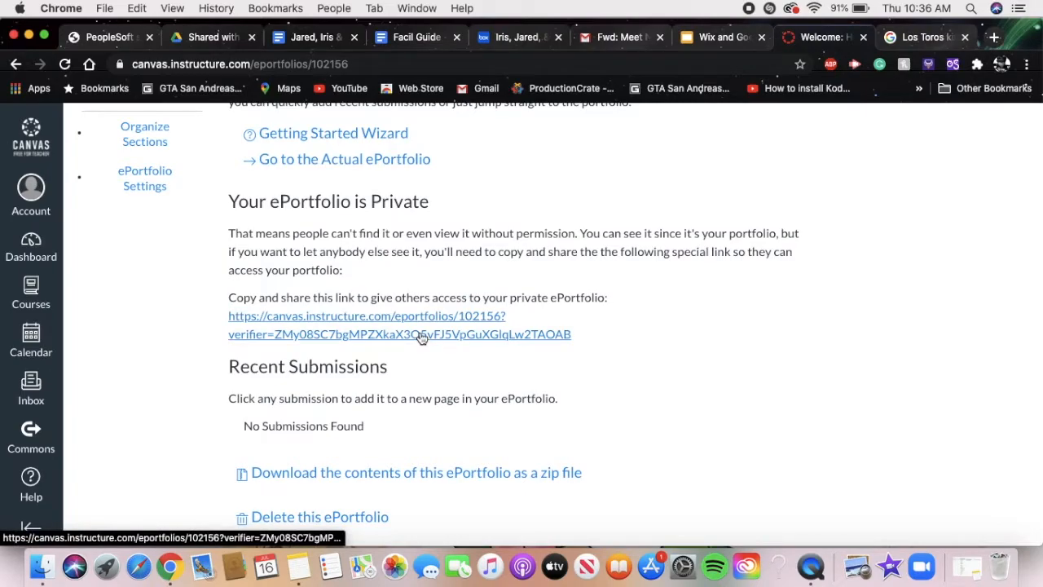
pyautogui.scroll(4, 419, 334)
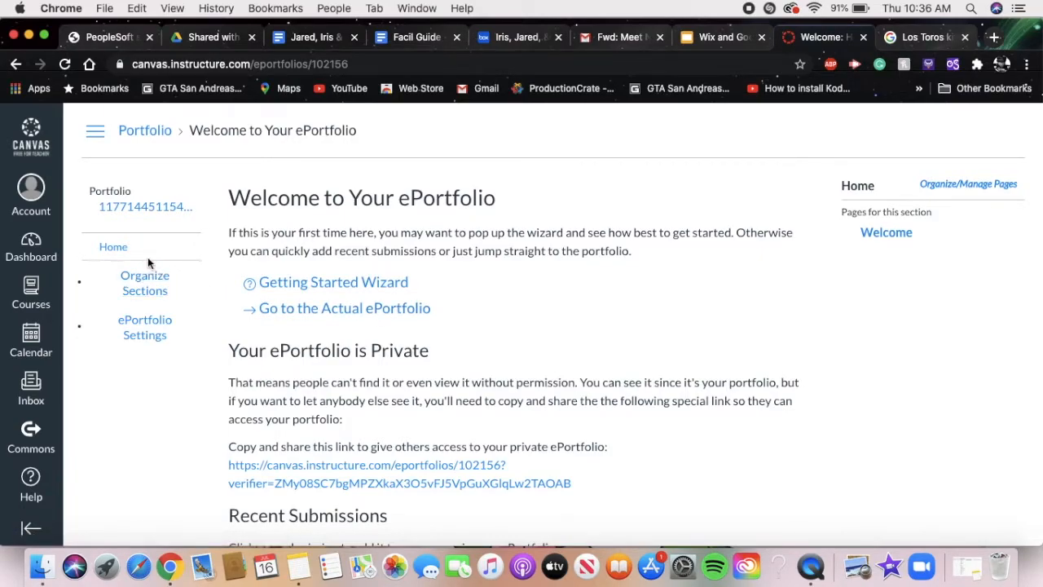
# - Start organizing the portfolio's sections and add one named New Section
pyautogui.click(146, 282)
pyautogui.click(151, 281)
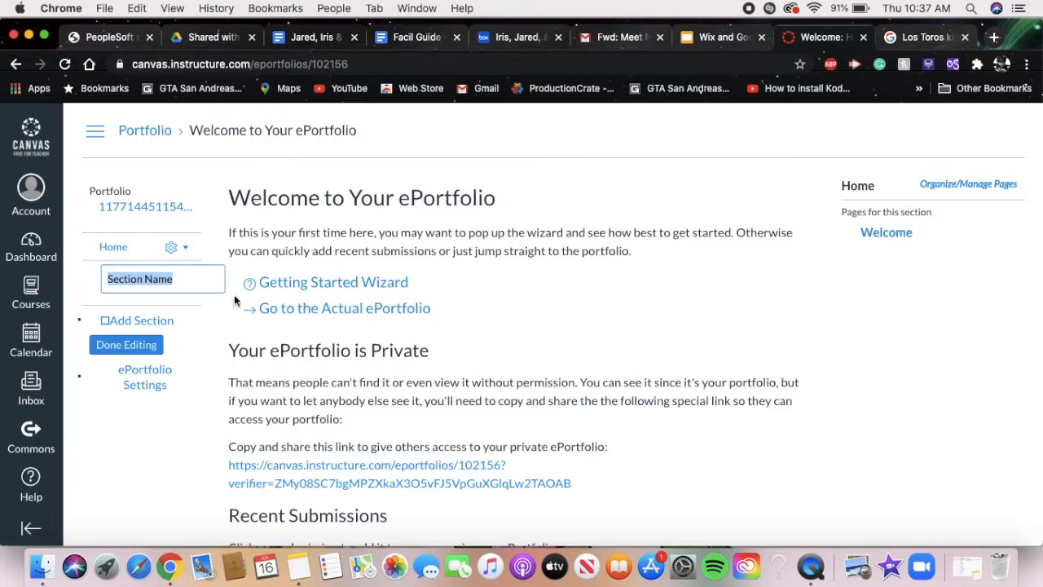
pyautogui.tripleClick(187, 280)
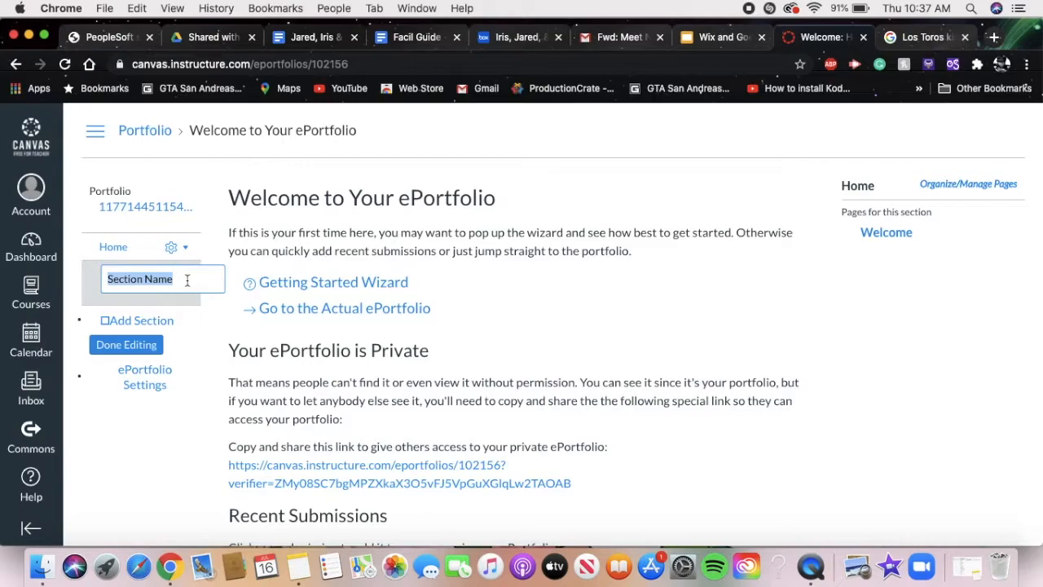
pyautogui.write('New Section')
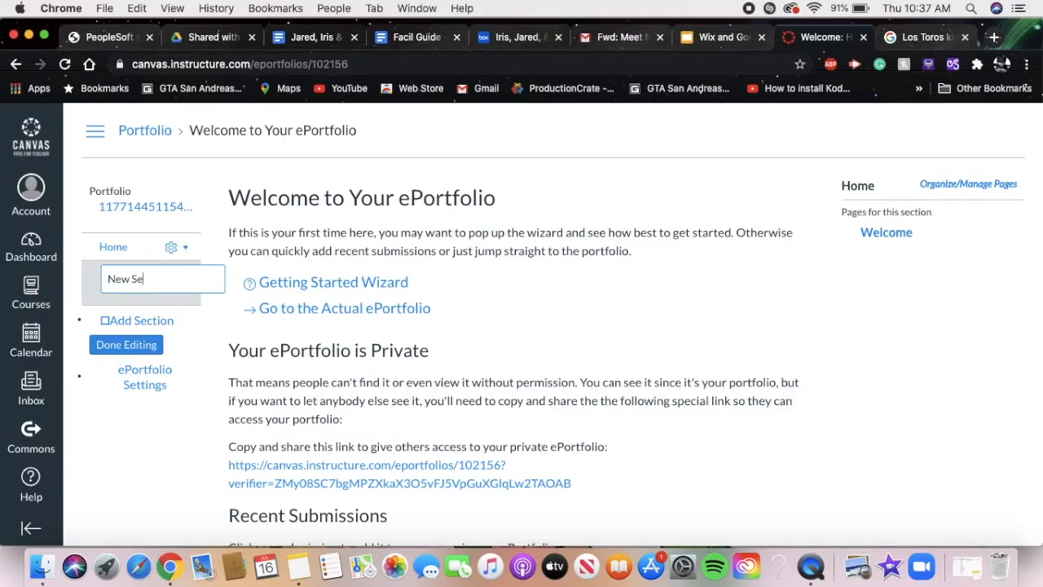
# - Add two more sections, keeping the default Section Name for one and naming the other Another Name, and finish organizing
pyautogui.click(140, 322)
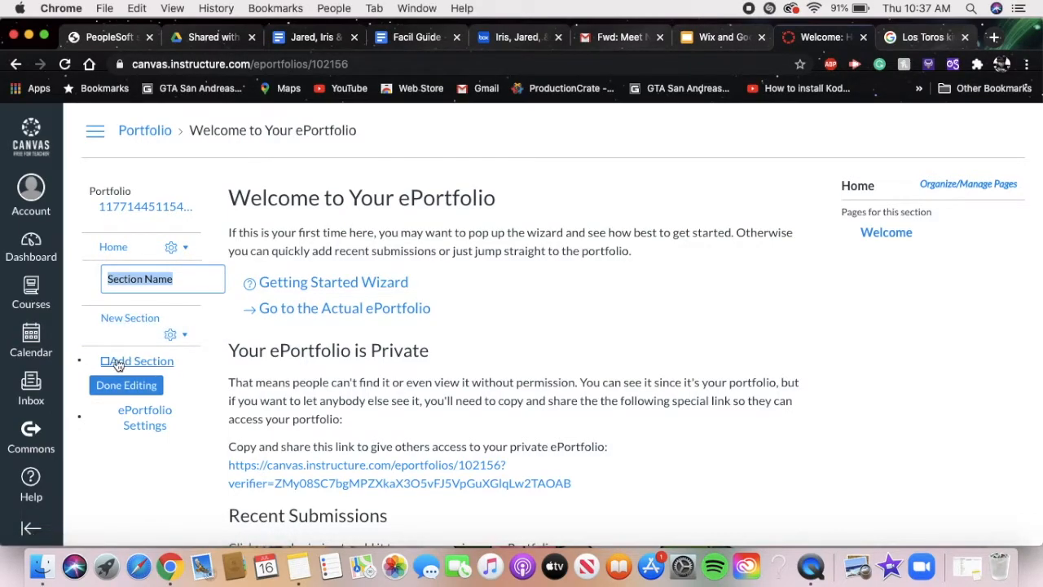
pyautogui.click(138, 321)
pyautogui.click(136, 321)
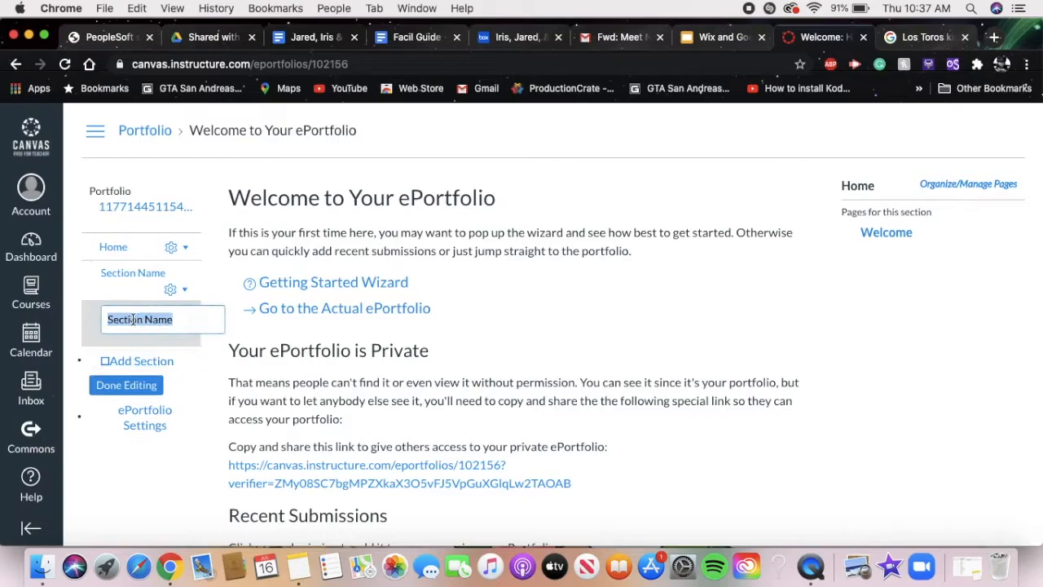
pyautogui.tripleClick(173, 319)
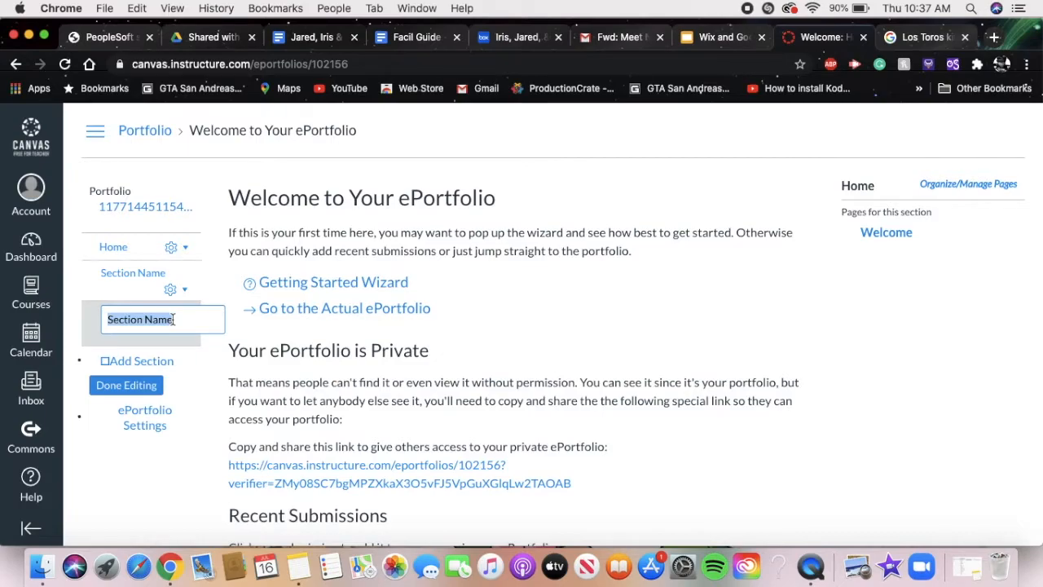
pyautogui.write('Anoth')
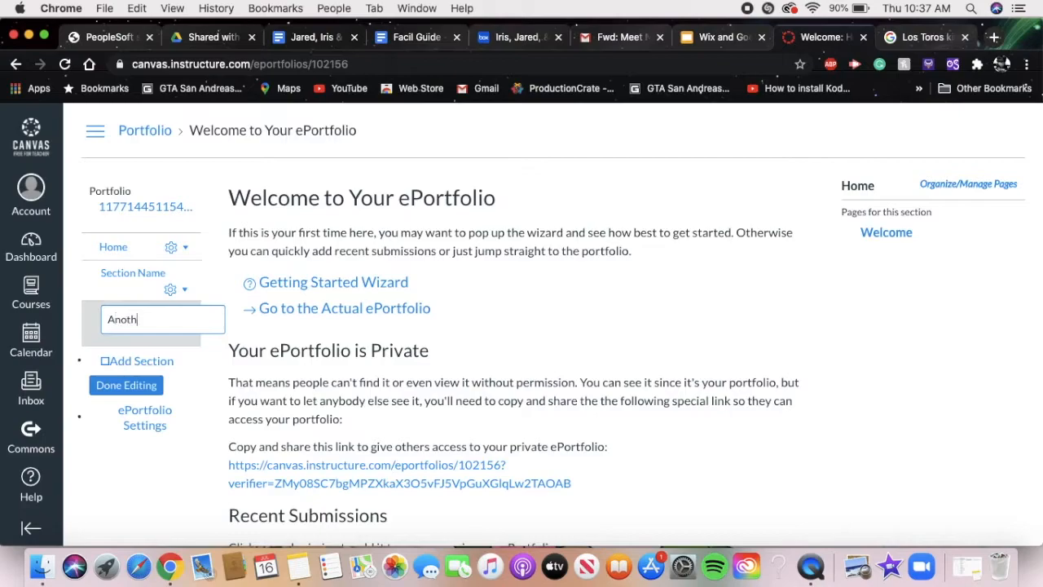
pyautogui.write('er Name')
pyautogui.click(138, 388)
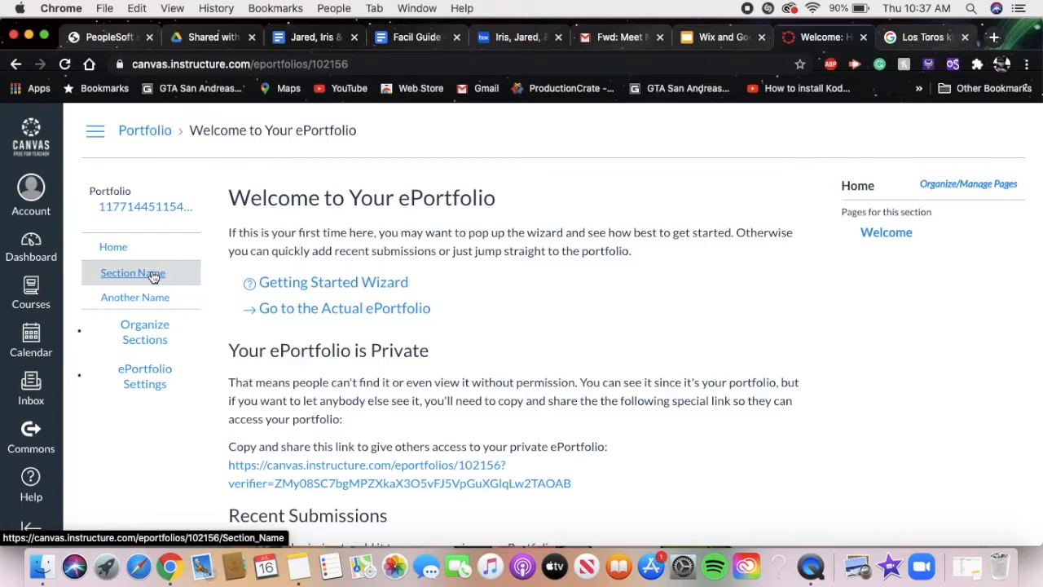
# - Open the Home section's Welcome page for editing and replace the placeholder text in its content with "Welcome"
pyautogui.click(114, 248)
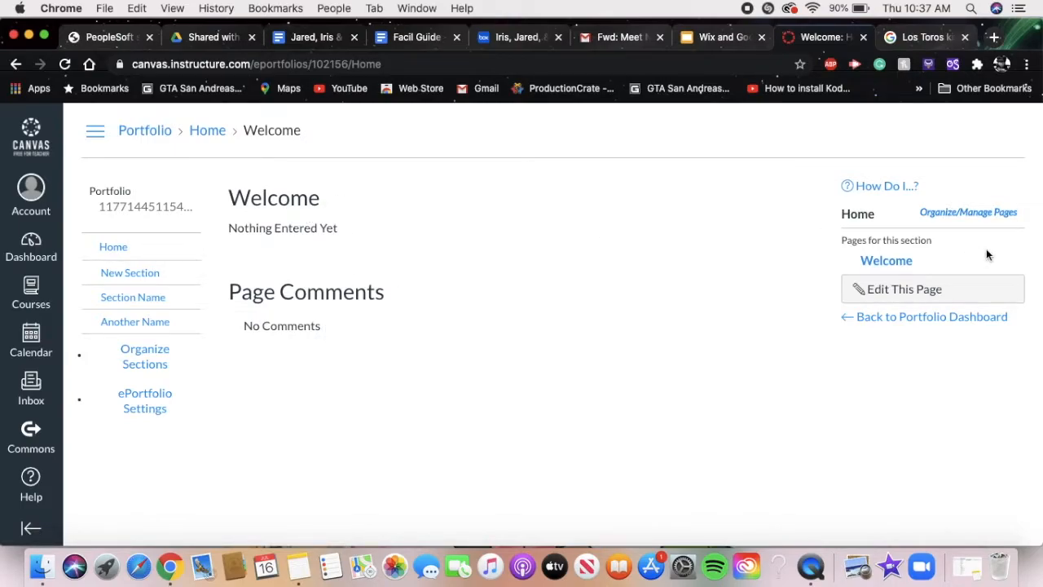
pyautogui.click(919, 290)
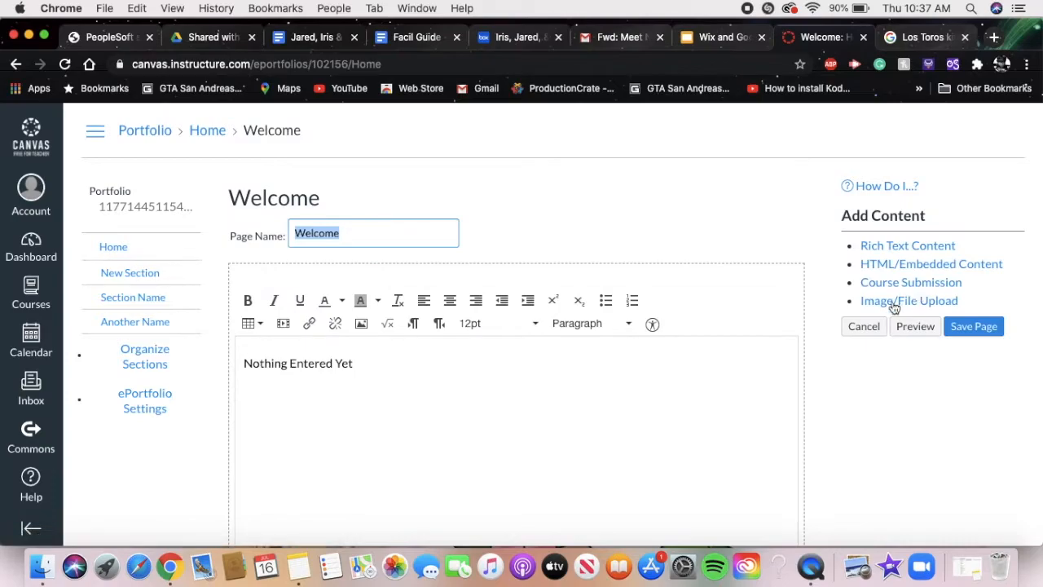
pyautogui.scroll(-3, 678, 363)
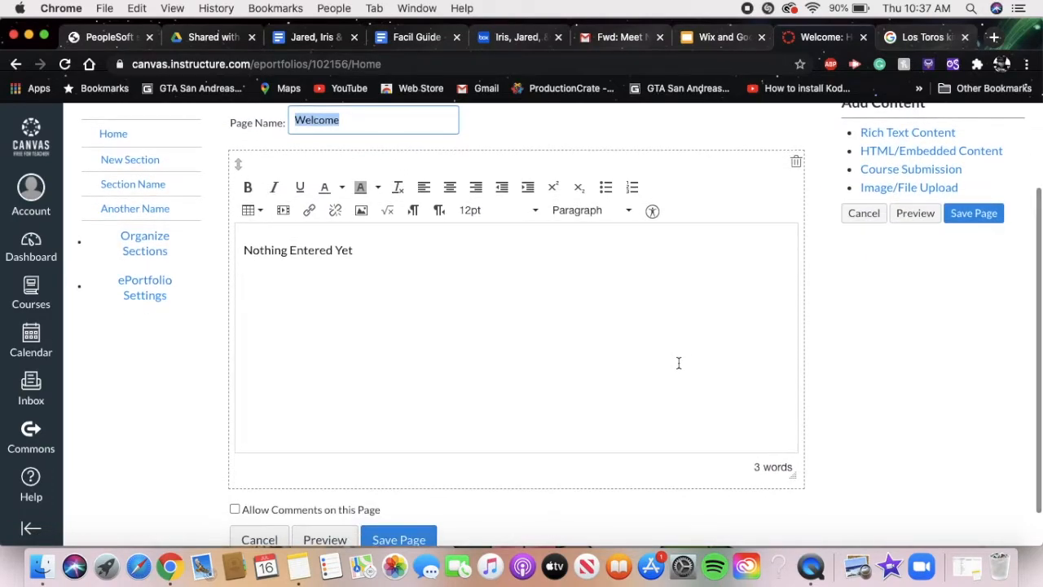
pyautogui.scroll(2, 667, 339)
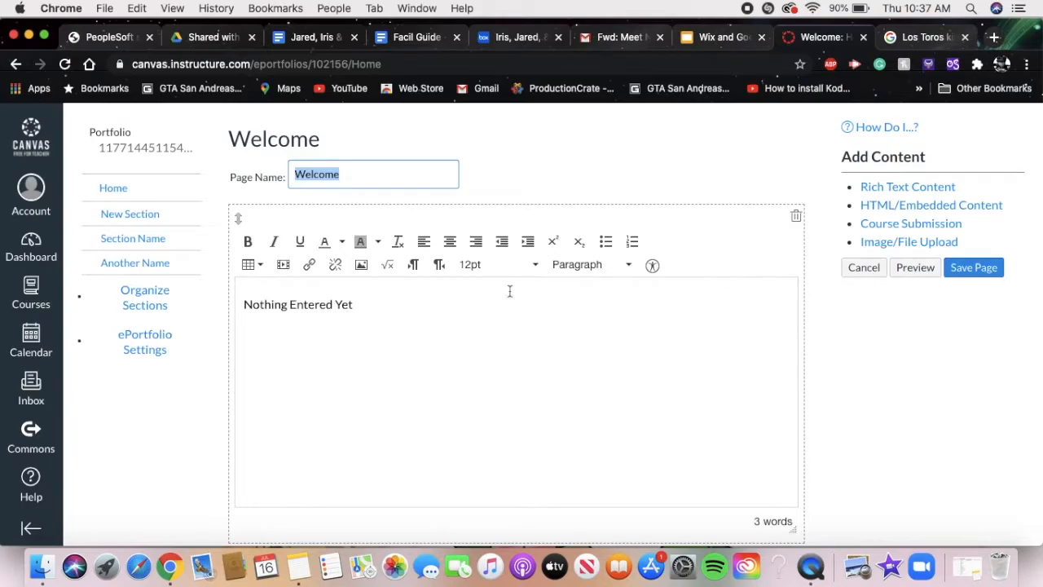
pyautogui.tripleClick(408, 308)
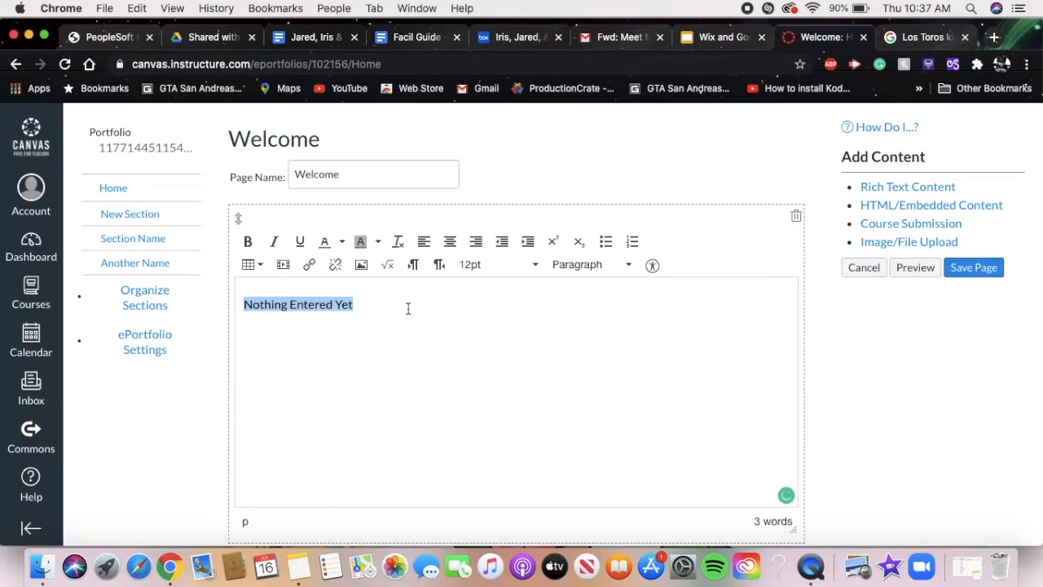
pyautogui.write('Welcom')
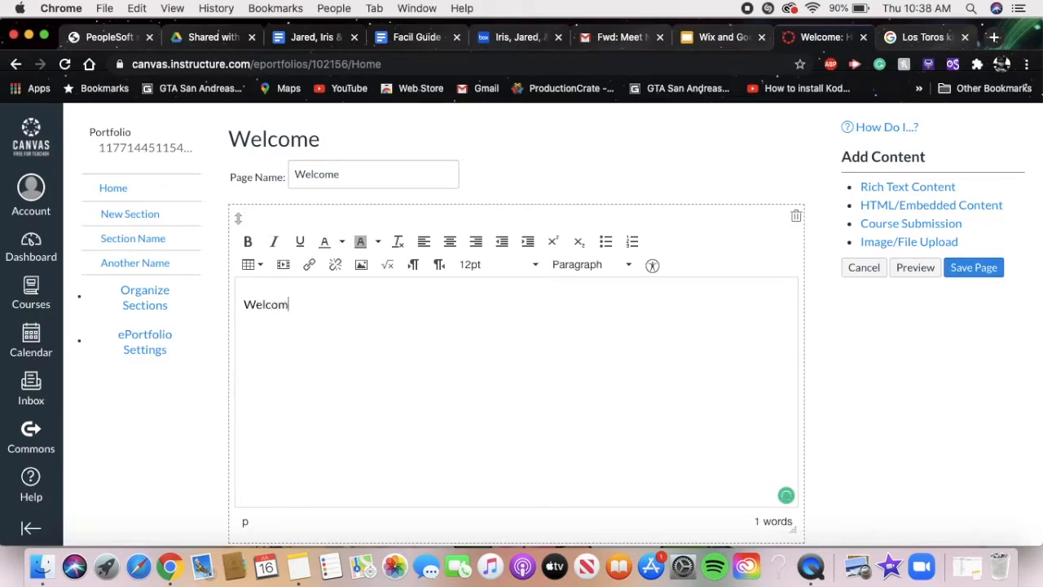
pyautogui.write('e')
# - Format the Welcome text as a centered Header 2 and start a new paragraph below it
pyautogui.tripleClick(317, 309)
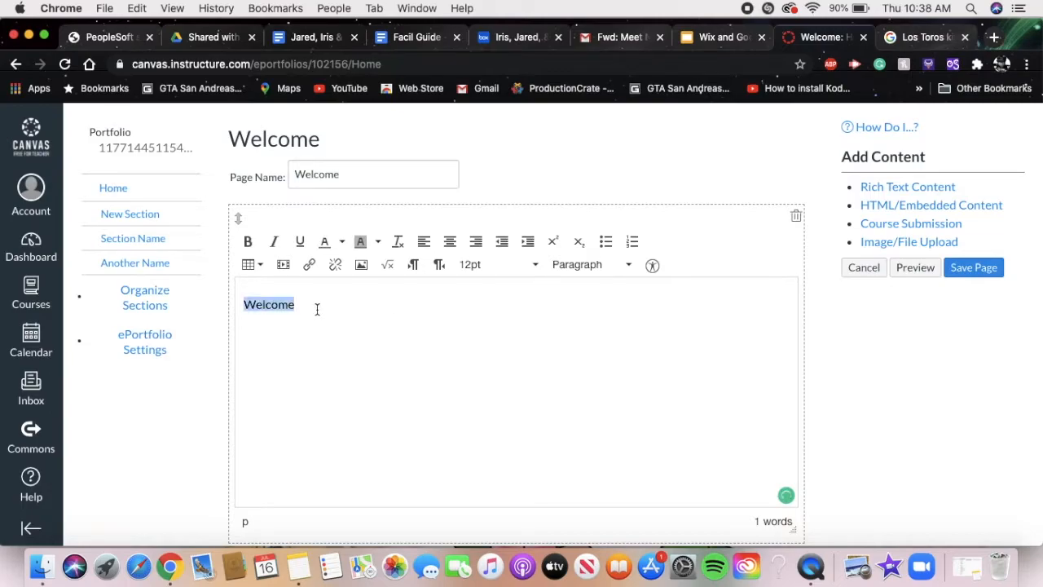
pyautogui.click(576, 269)
pyautogui.click(597, 321)
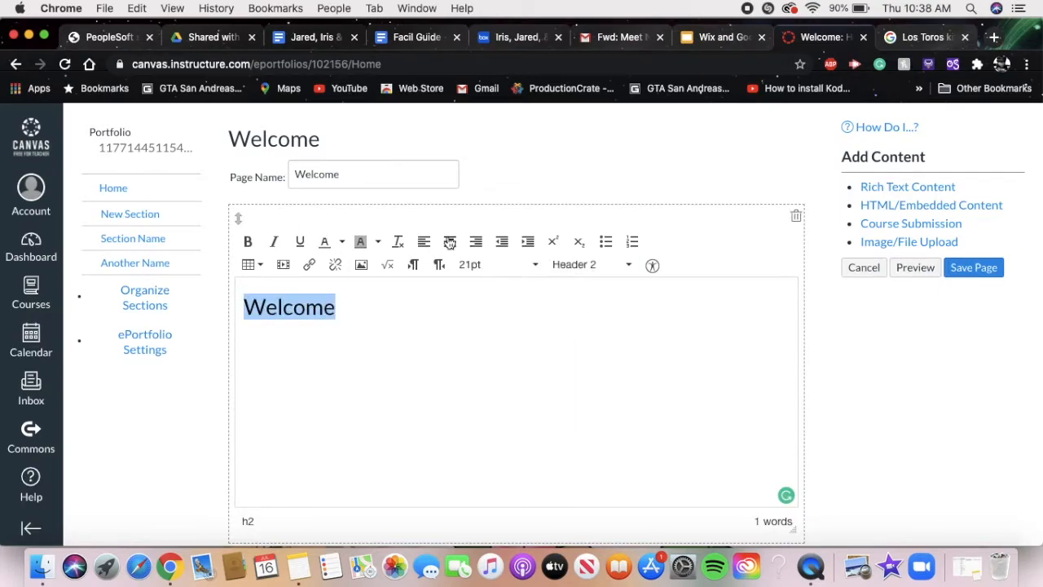
pyautogui.click(450, 242)
pyautogui.click(563, 306)
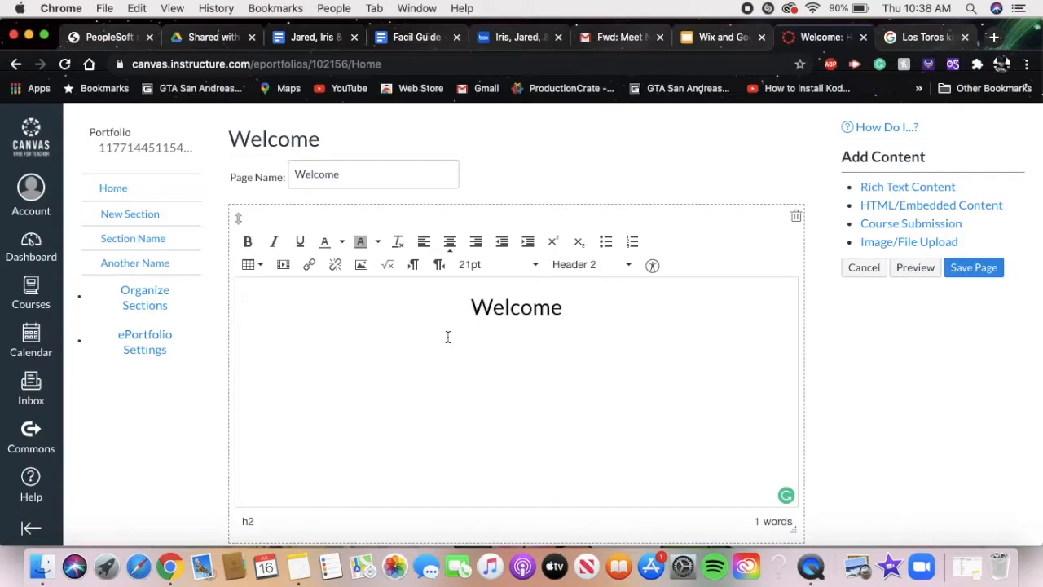
pyautogui.press('Return')
pyautogui.write('ahah')
pyautogui.press('BackSpace')
pyautogui.press('BackSpace')
pyautogui.press('BackSpace')
pyautogui.press('BackSpace')
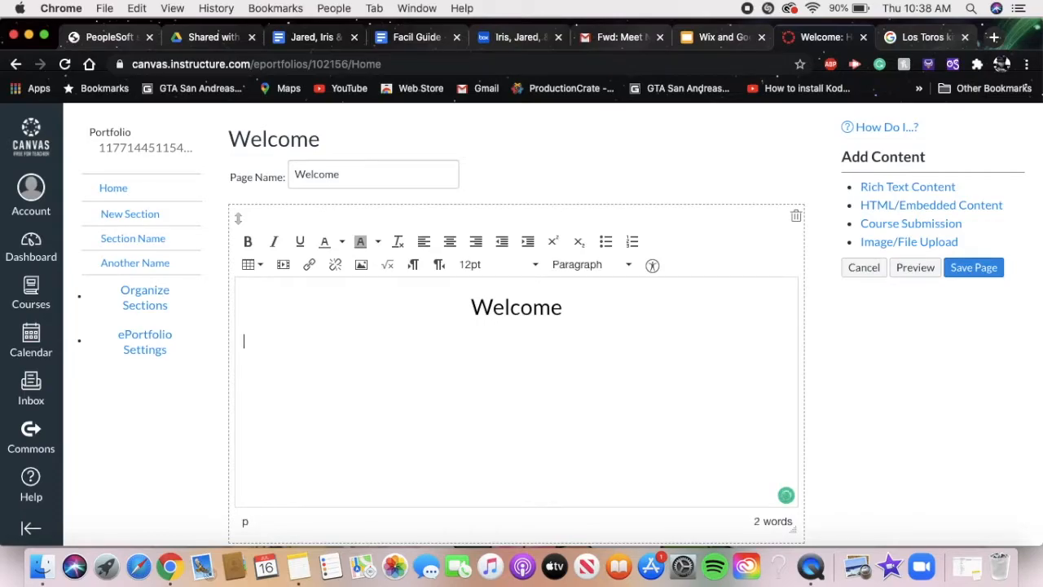
pyautogui.write('desciratop')
pyautogui.press('BackSpace')
pyautogui.press('BackSpace')
pyautogui.press('BackSpace')
pyautogui.press('BackSpace')
pyautogui.press('BackSpace')
pyautogui.press('BackSpace')
pyautogui.press('BackSpace')
pyautogui.press('BackSpace')
pyautogui.press('BackSpace')
pyautogui.press('BackSpace')
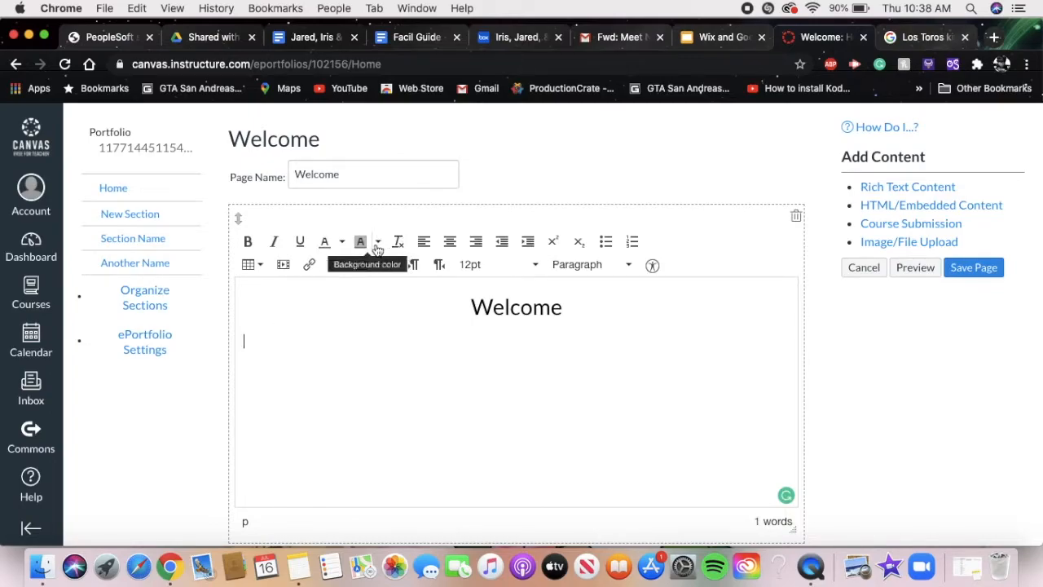
# - Insert a table with 6 columns and 5 rows below the Welcome heading
pyautogui.click(249, 262)
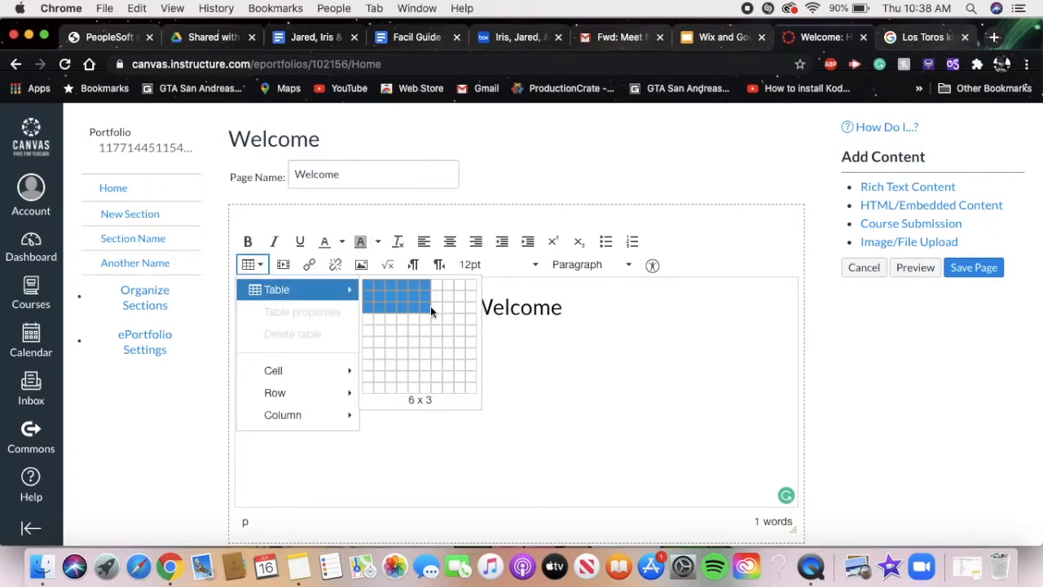
pyautogui.click(420, 324)
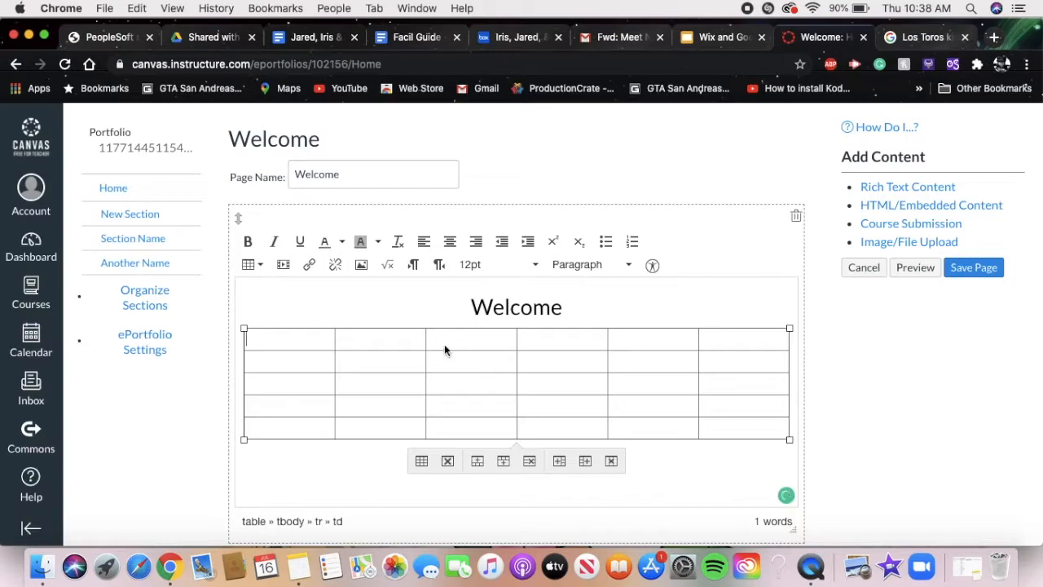
pyautogui.click(405, 329)
pyautogui.click(351, 469)
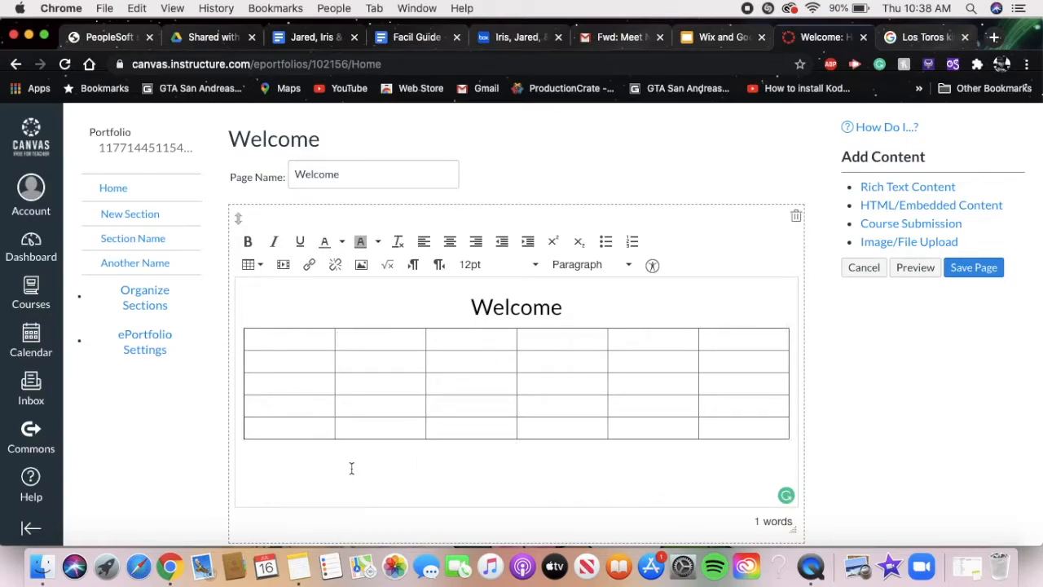
# - Look through the General, Embed and Advanced options for inserting media below the table, and leave without inserting anything
pyautogui.click(765, 453)
pyautogui.click(283, 264)
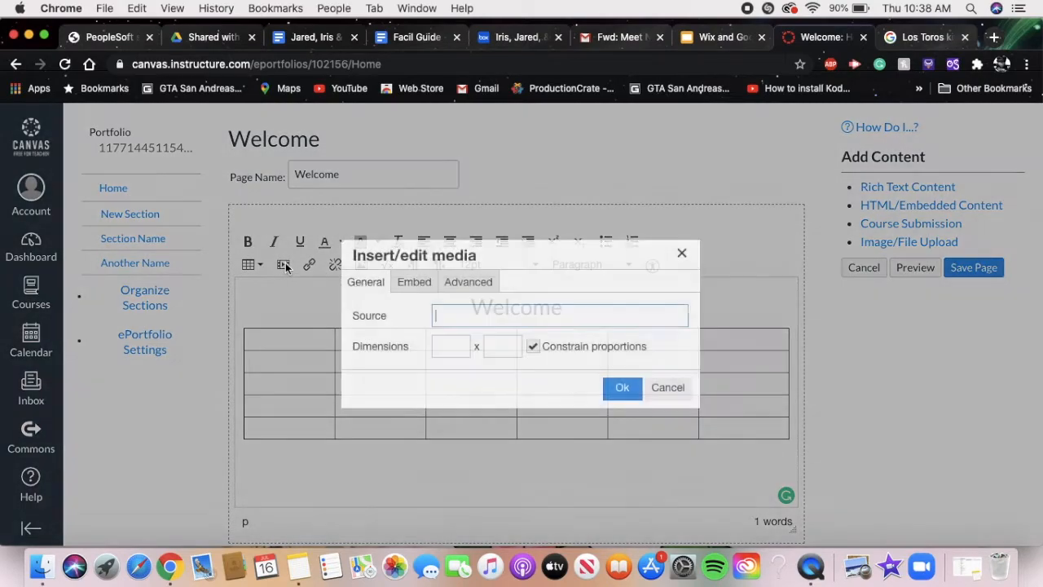
pyautogui.click(411, 287)
pyautogui.click(458, 285)
pyautogui.click(410, 285)
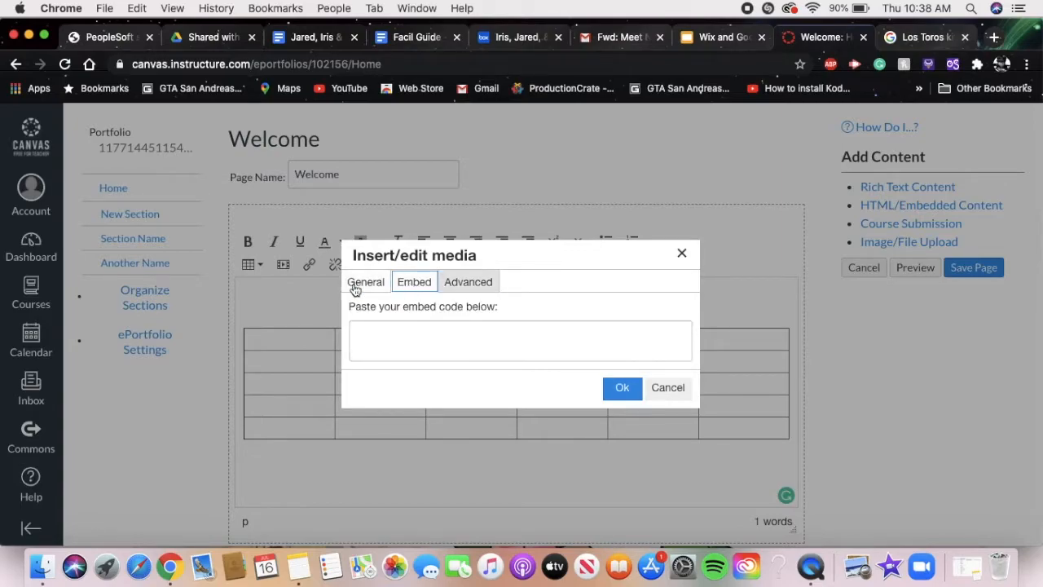
pyautogui.click(362, 285)
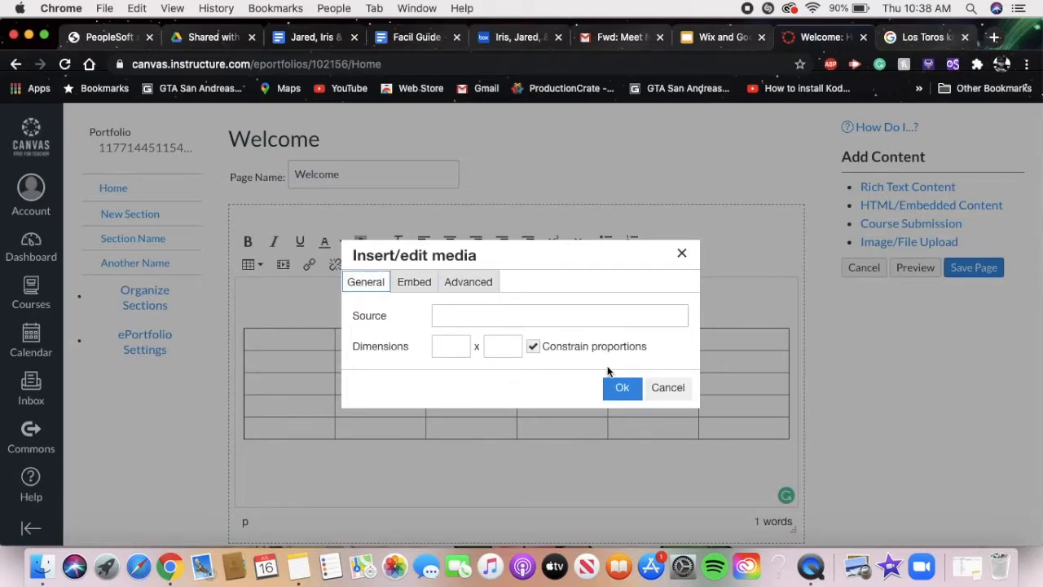
pyautogui.click(655, 388)
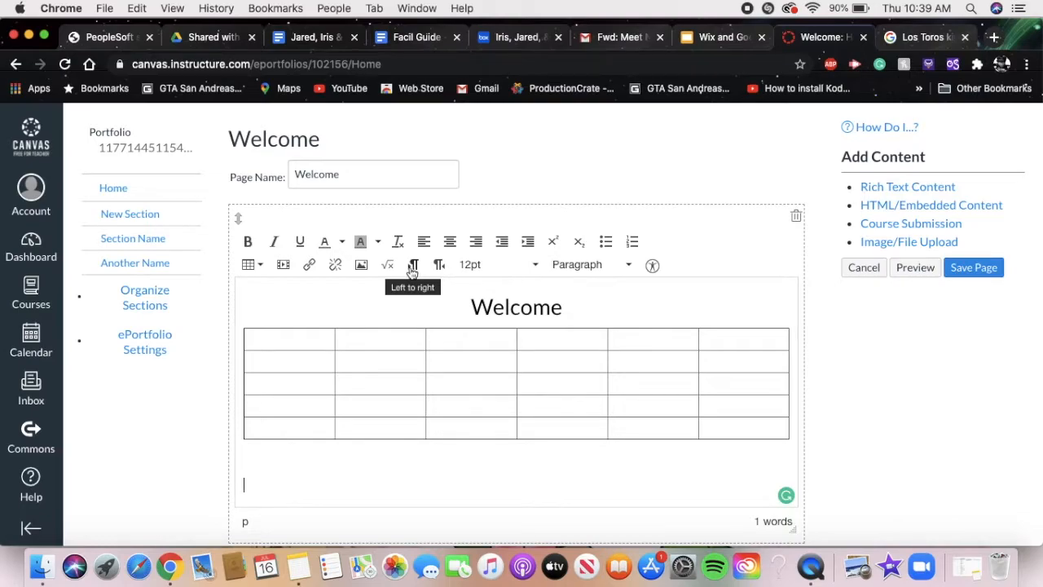
# - Write "help" below the table, switch its direction to right-to-left and back to left-to-right, and start a new paragraph
pyautogui.click(438, 266)
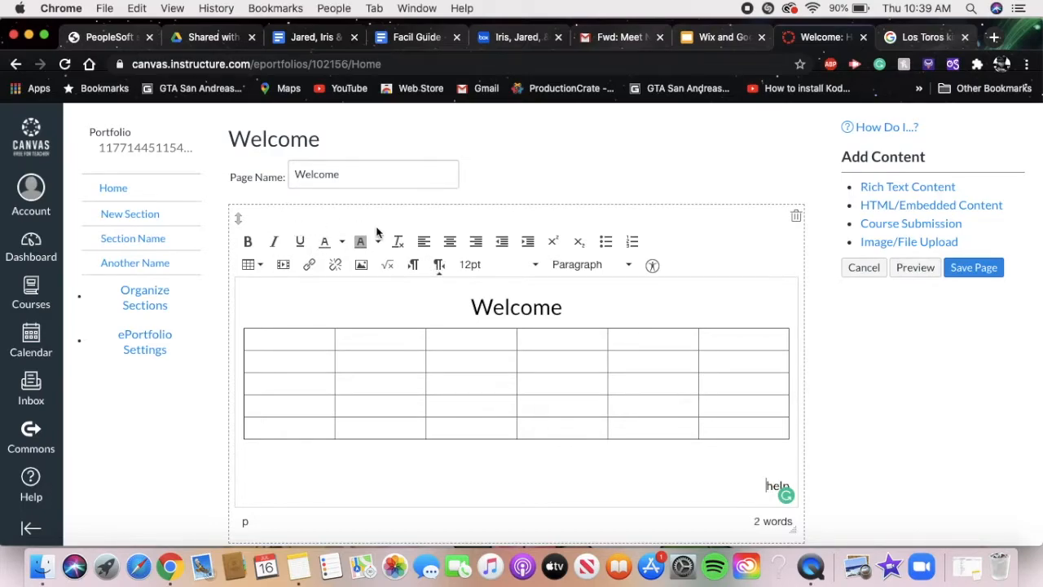
pyautogui.click(414, 266)
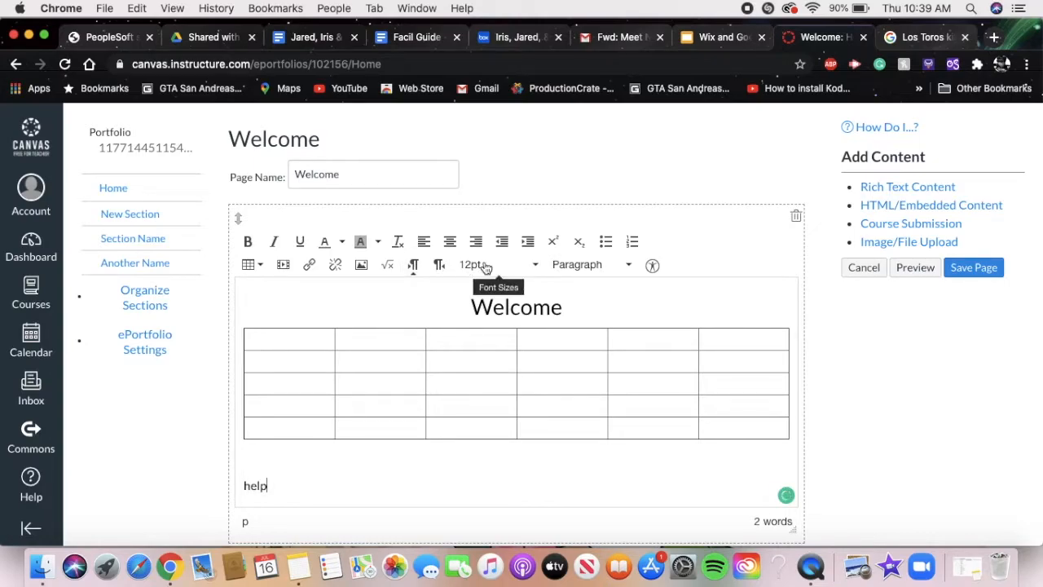
pyautogui.scroll(-3, 757, 257)
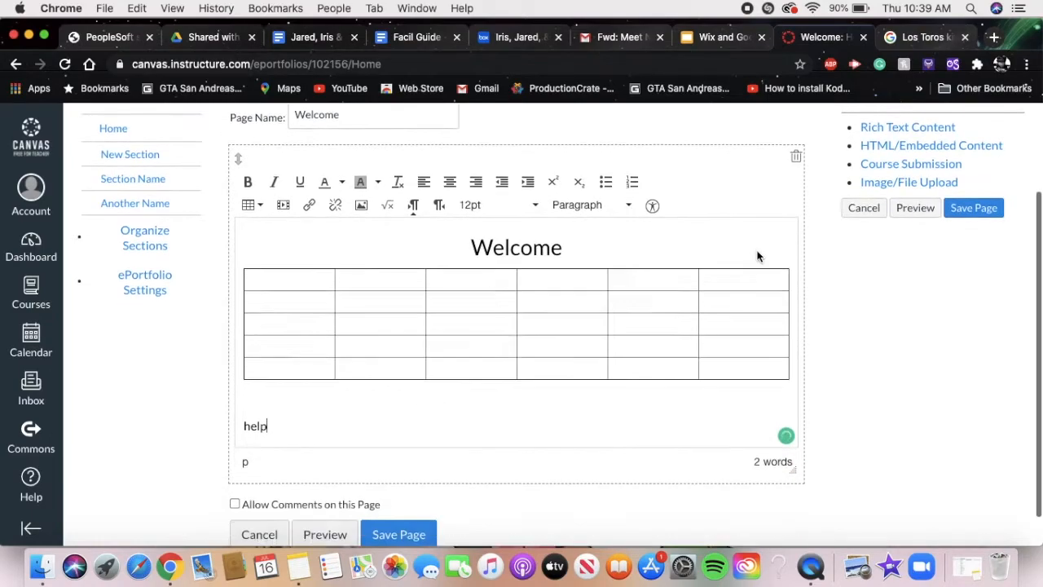
pyautogui.press('Return')
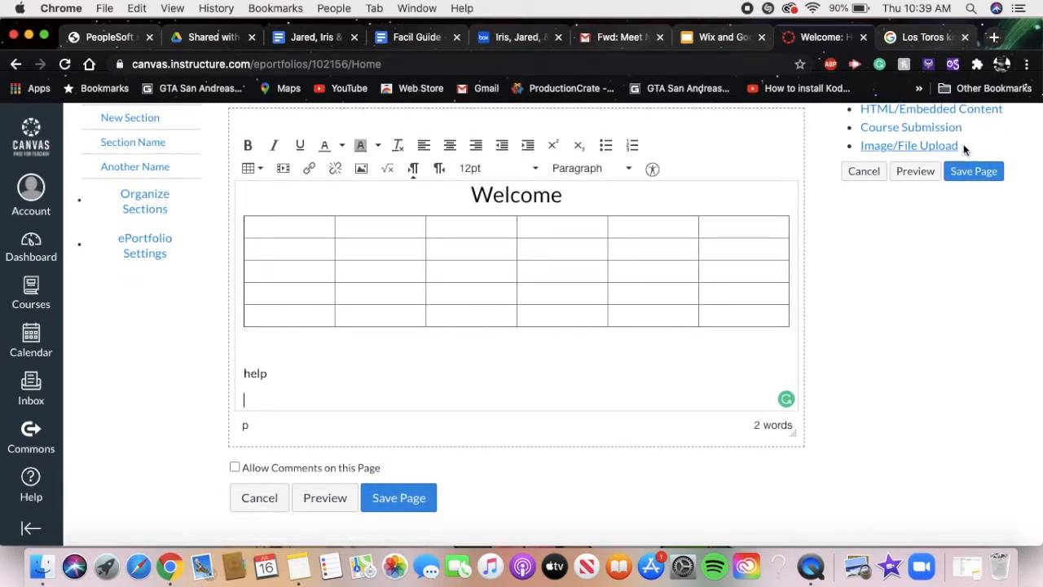
# - Add an Image/File Upload block below the rich text content of the Welcome page
pyautogui.scroll(3, 961, 163)
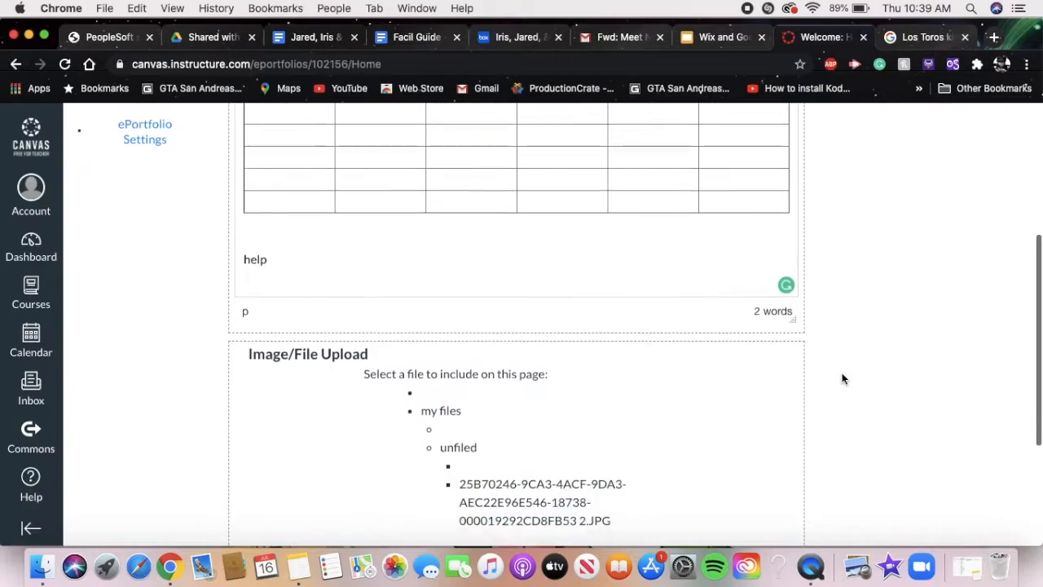
pyautogui.scroll(3, 841, 378)
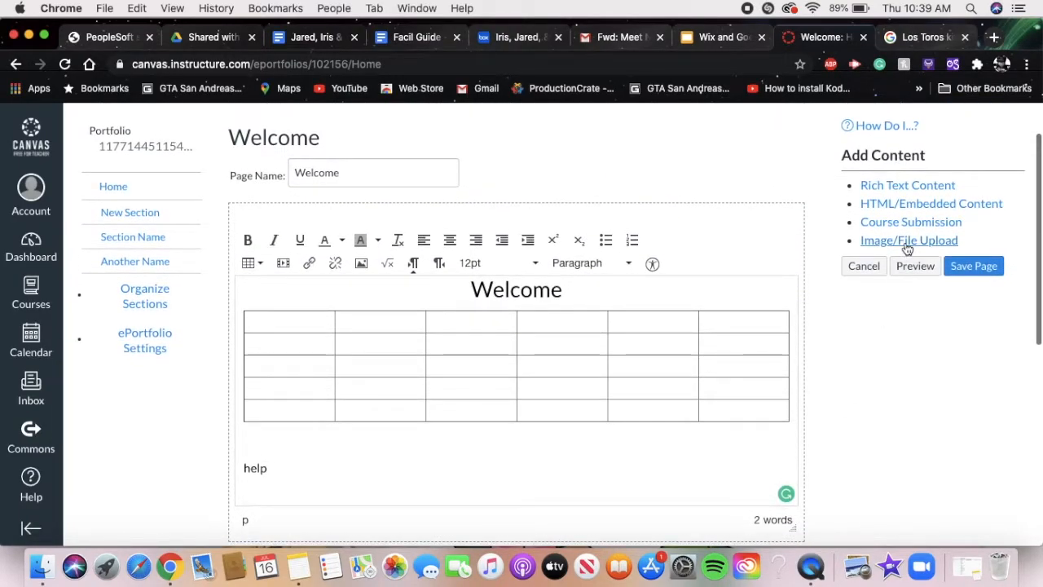
pyautogui.scroll(-5, 650, 356)
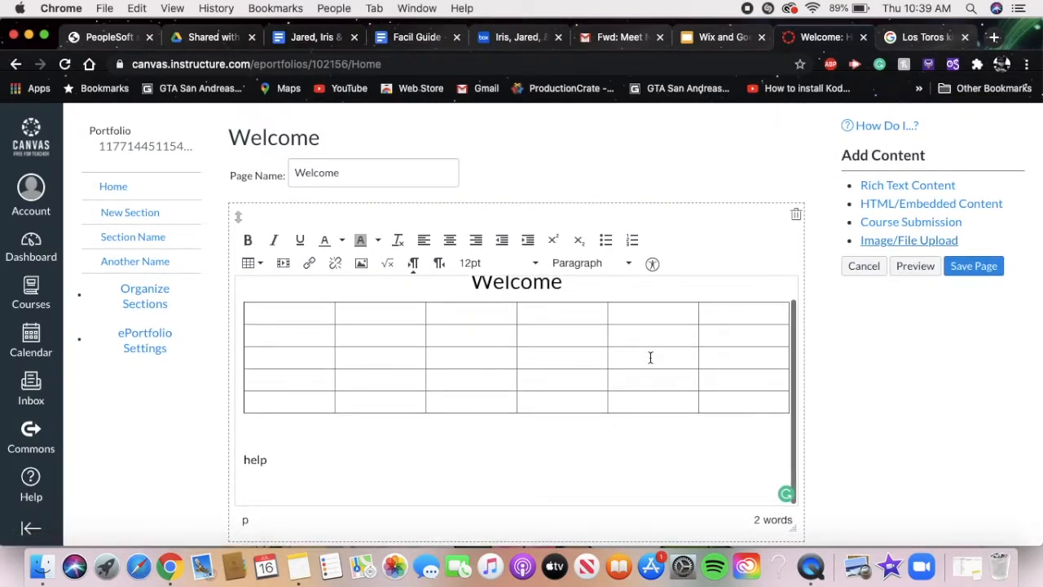
pyautogui.scroll(-4, 703, 395)
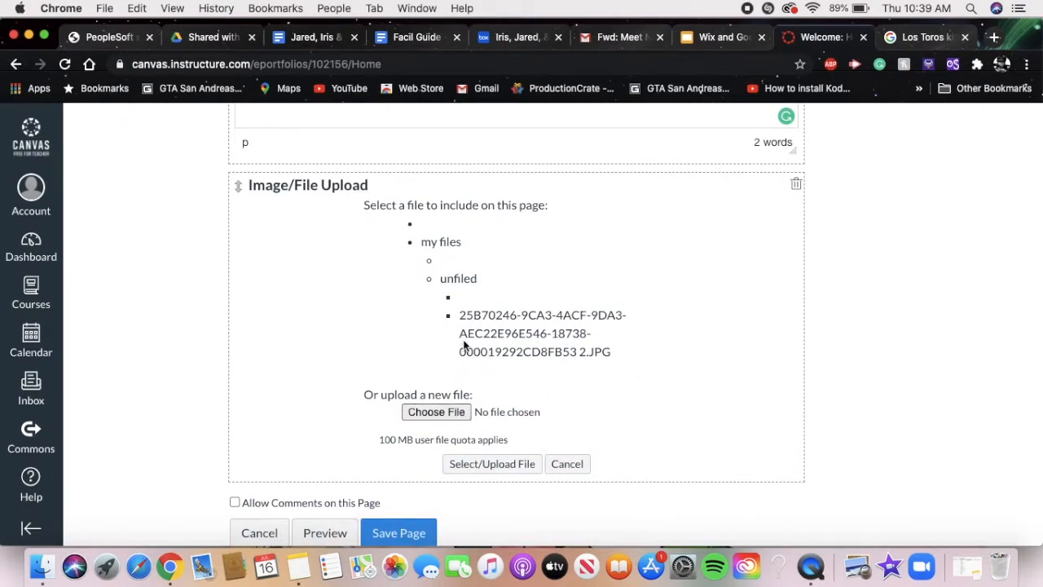
pyautogui.scroll(3, 463, 346)
pyautogui.click(380, 212)
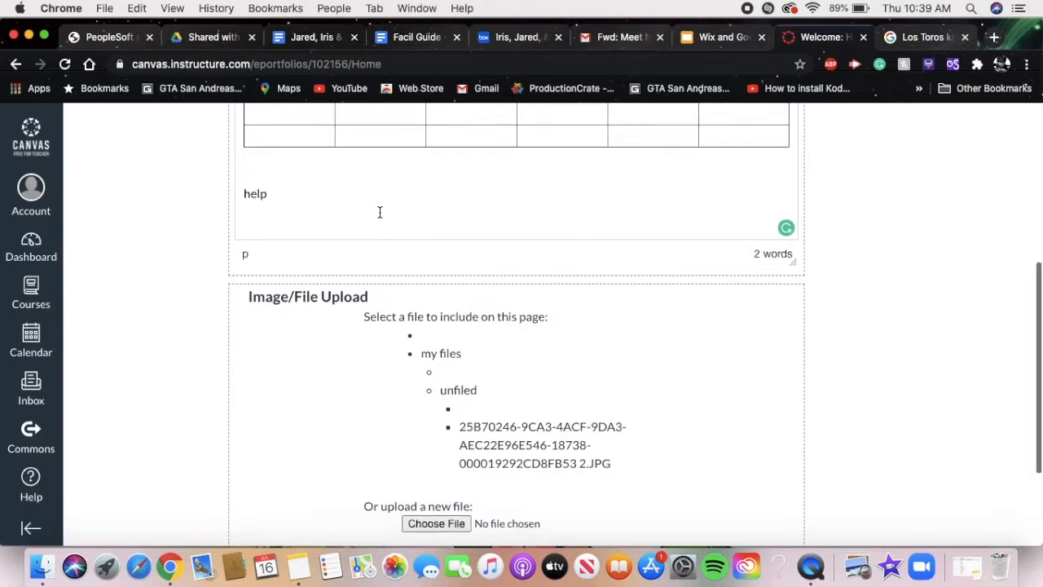
# - Examine the folders and files that can be included from my files in the Image/File Upload block
pyautogui.scroll(-1, 379, 211)
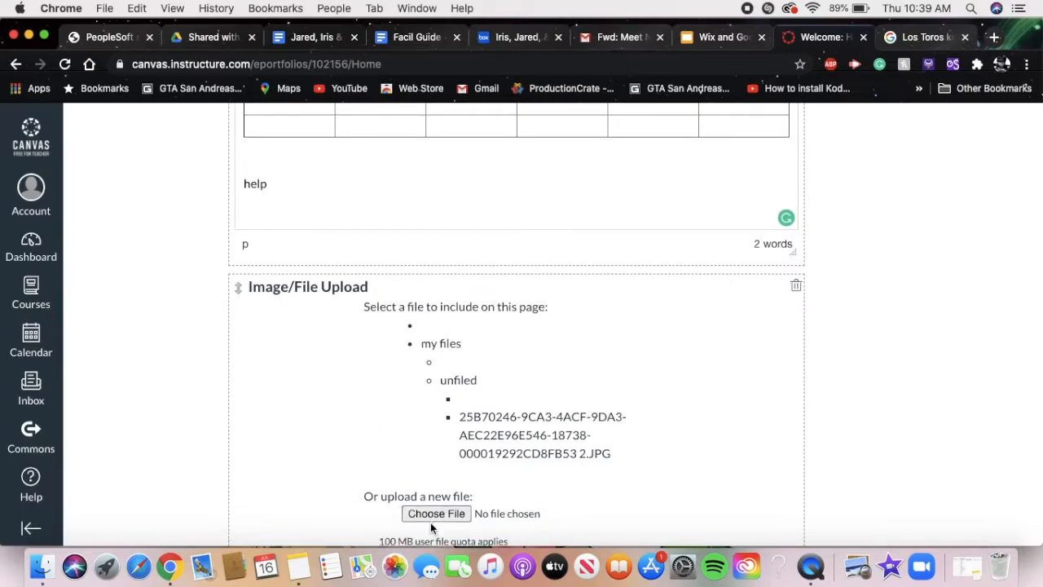
pyautogui.scroll(-1, 431, 210)
pyautogui.scroll(2, 431, 210)
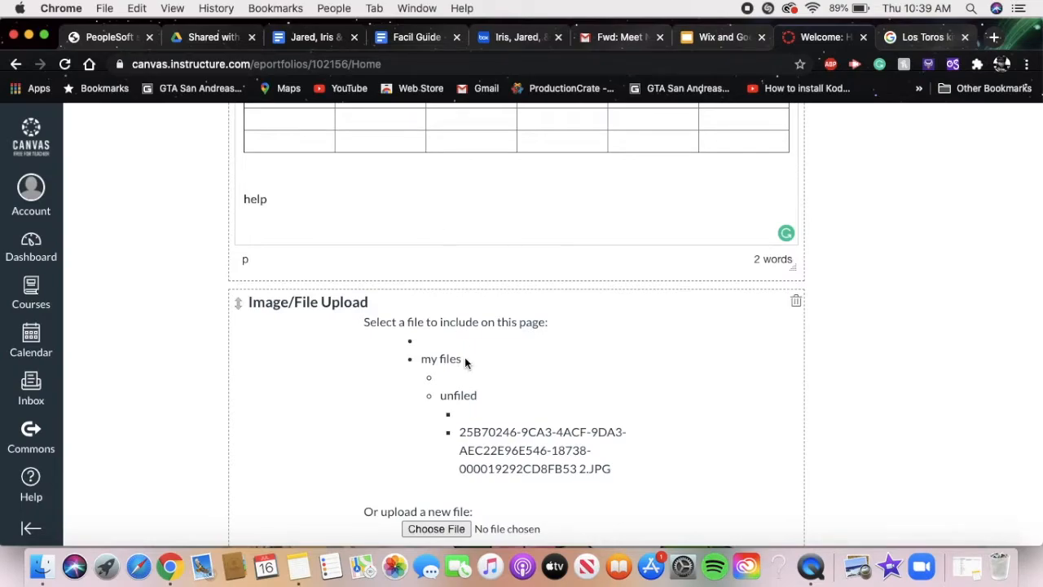
pyautogui.scroll(-2, 507, 442)
pyautogui.scroll(1, 507, 442)
pyautogui.scroll(-1, 505, 441)
pyautogui.scroll(1, 505, 441)
pyautogui.scroll(1, 525, 415)
pyautogui.scroll(-3, 525, 415)
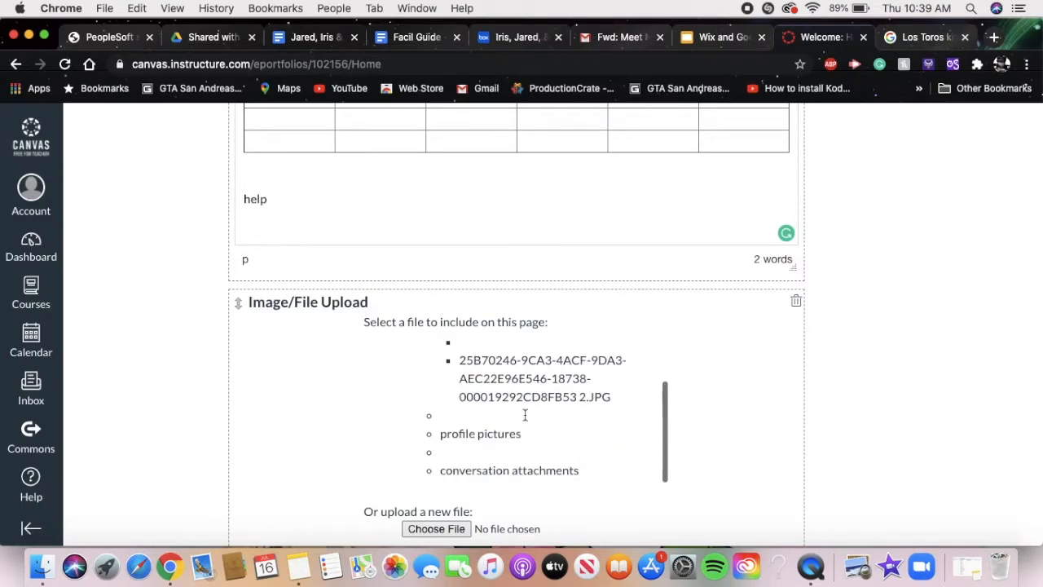
pyautogui.scroll(-3, 524, 415)
pyautogui.scroll(2, 576, 391)
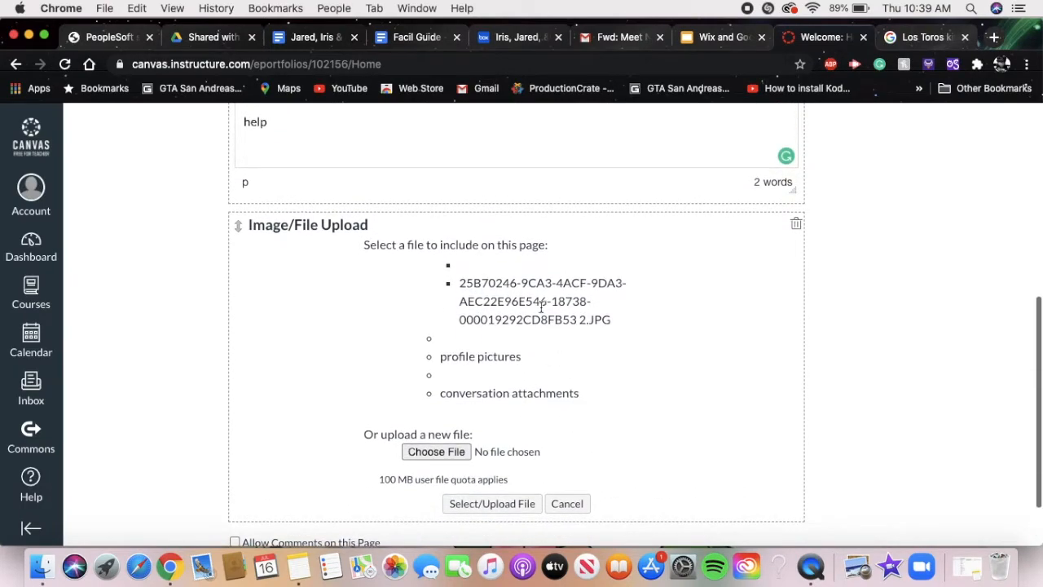
pyautogui.click(505, 503)
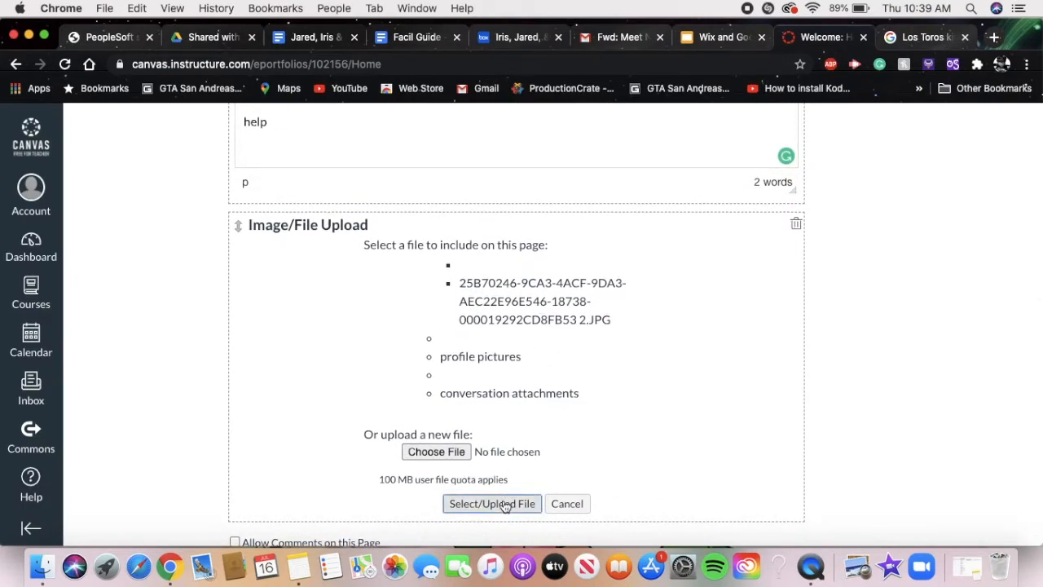
pyautogui.scroll(5, 505, 293)
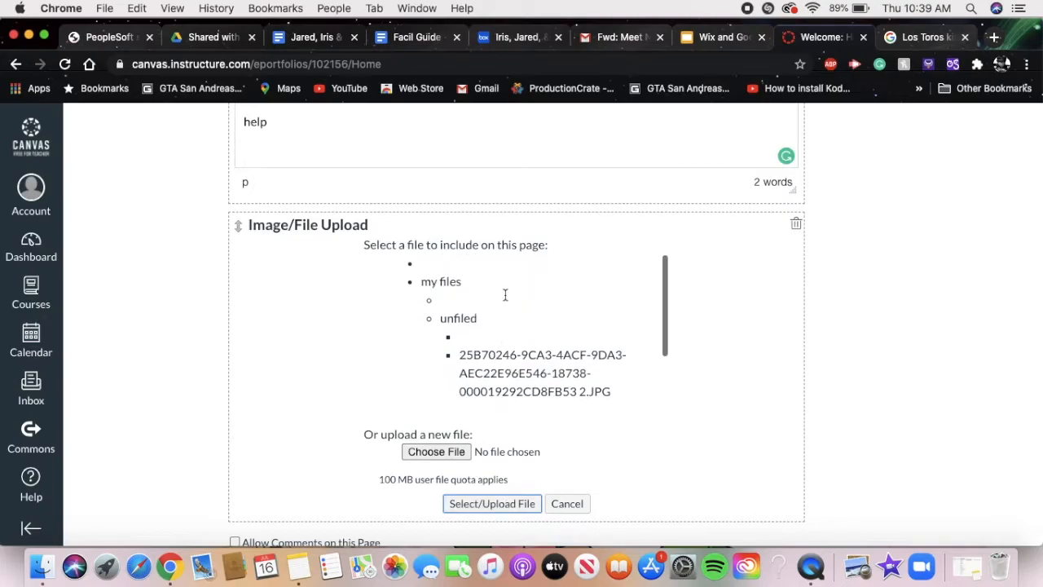
pyautogui.scroll(-5, 505, 295)
pyautogui.scroll(-2, 505, 294)
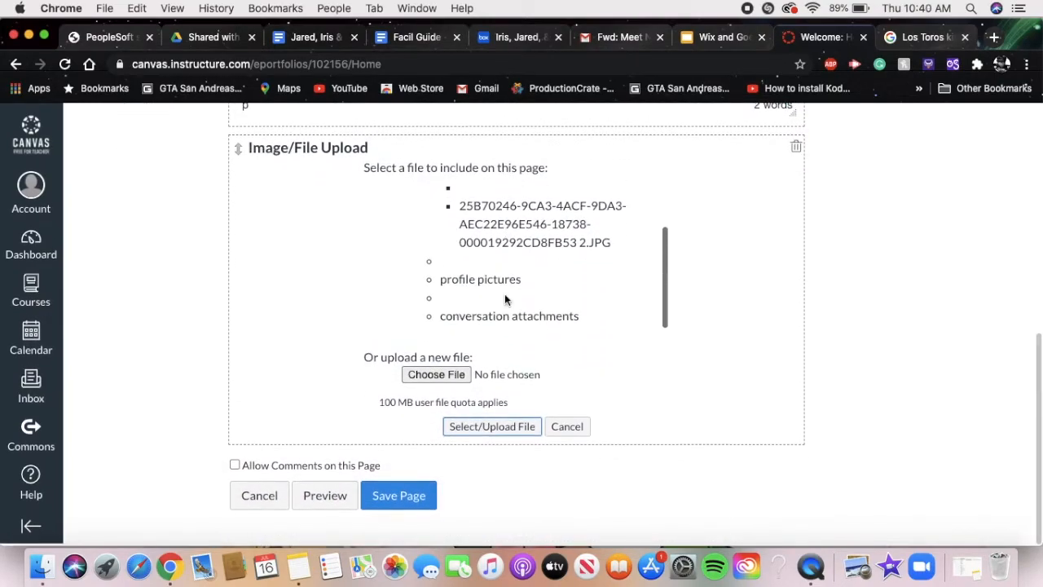
pyautogui.click(509, 227)
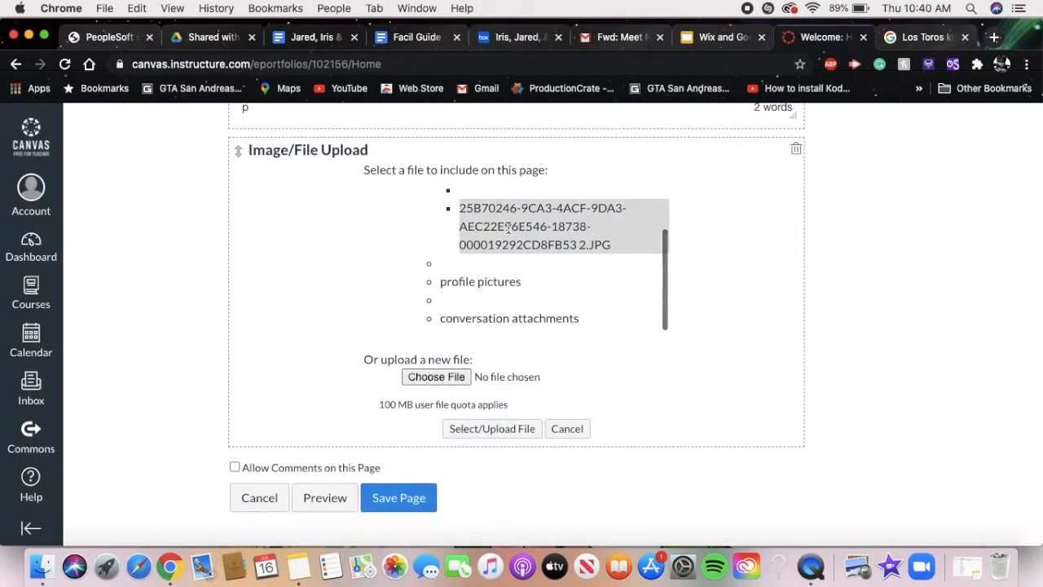
pyautogui.click(451, 377)
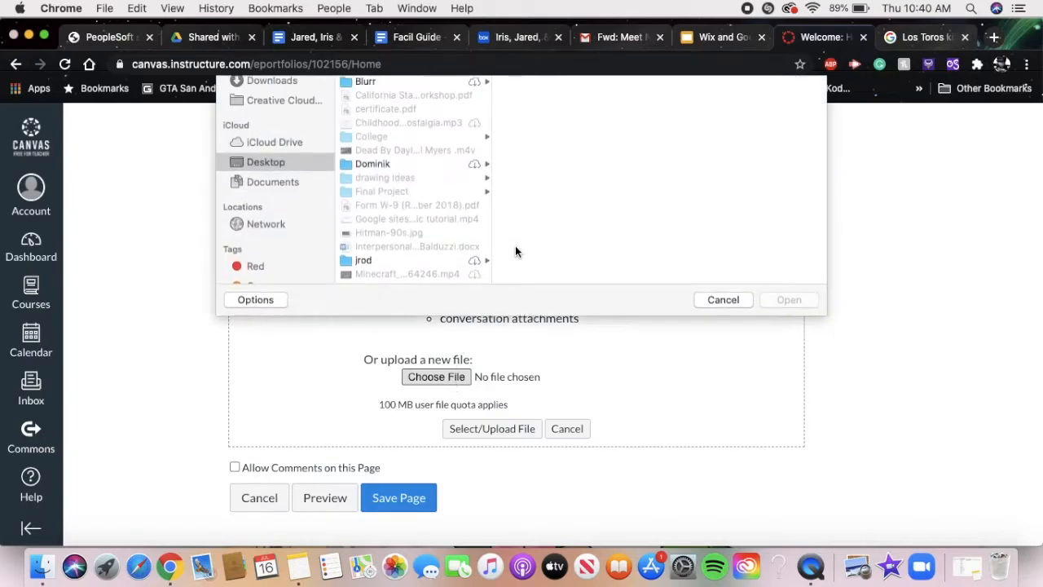
pyautogui.click(391, 117)
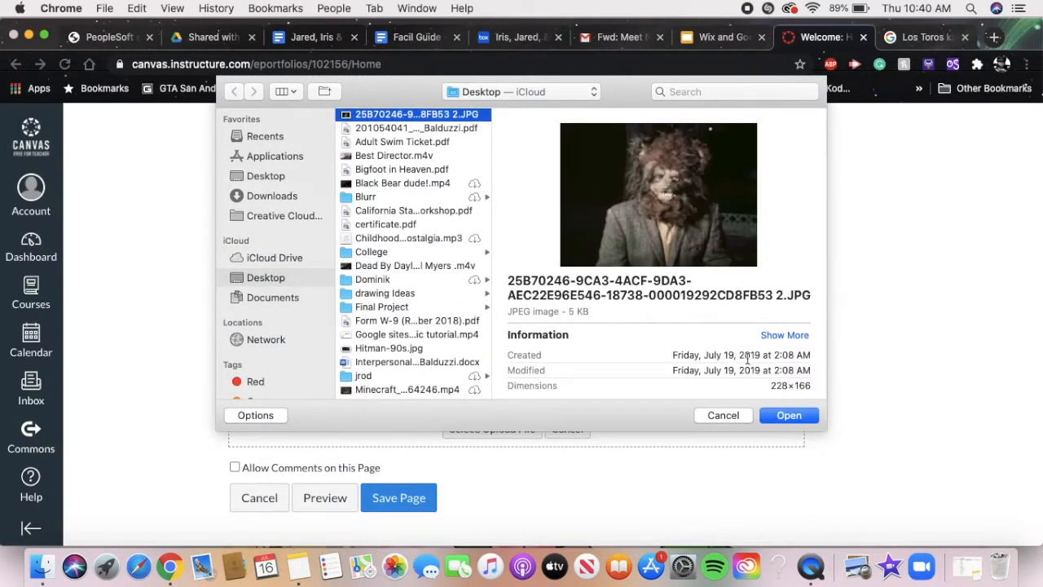
pyautogui.click(781, 416)
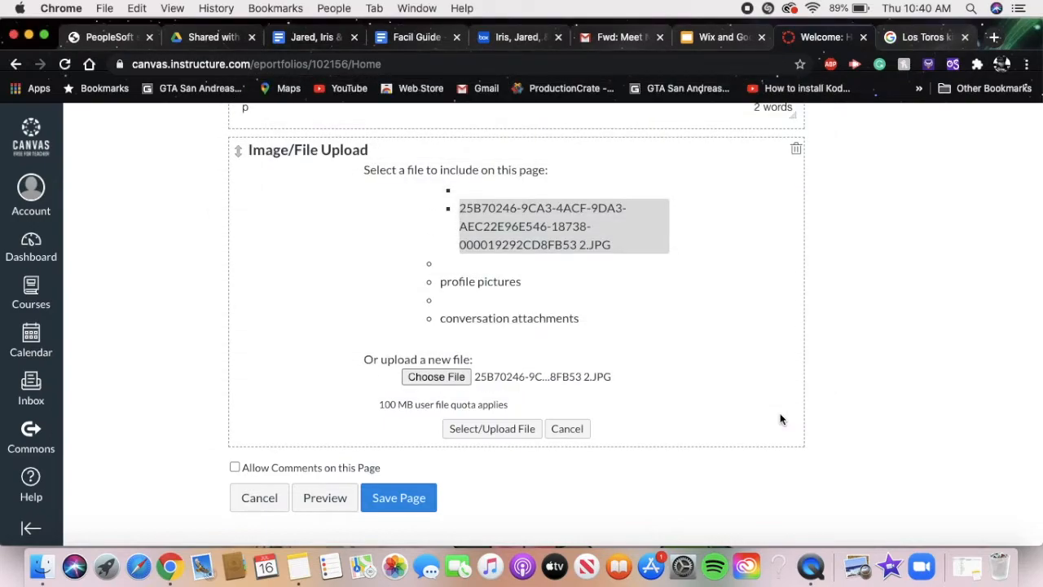
pyautogui.click(492, 429)
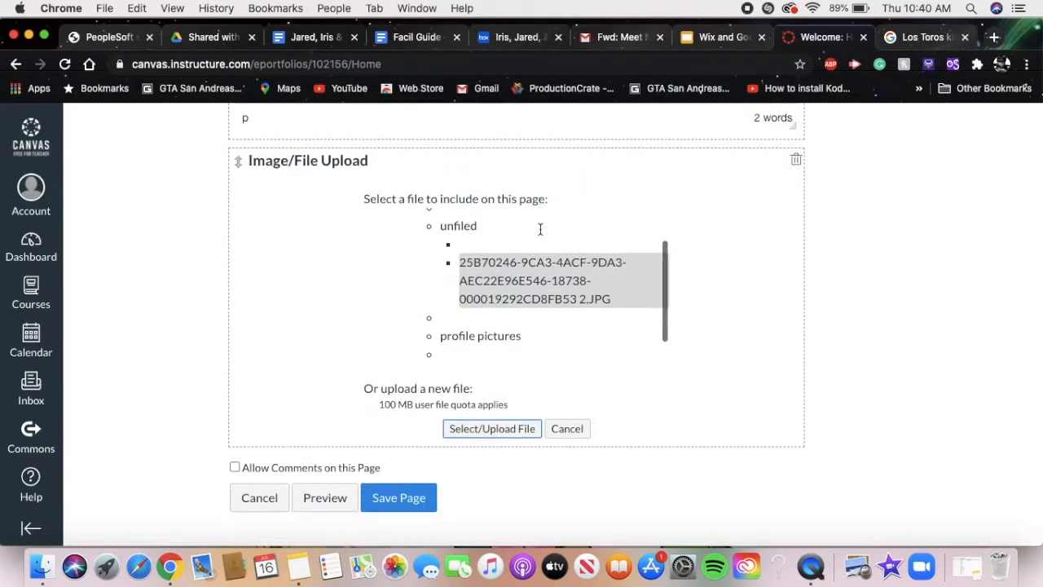
# - Place a copy of the uploaded image below "help" in the rich text content and center it
pyautogui.scroll(4, 540, 229)
pyautogui.scroll(-4, 540, 229)
pyautogui.scroll(1, 540, 240)
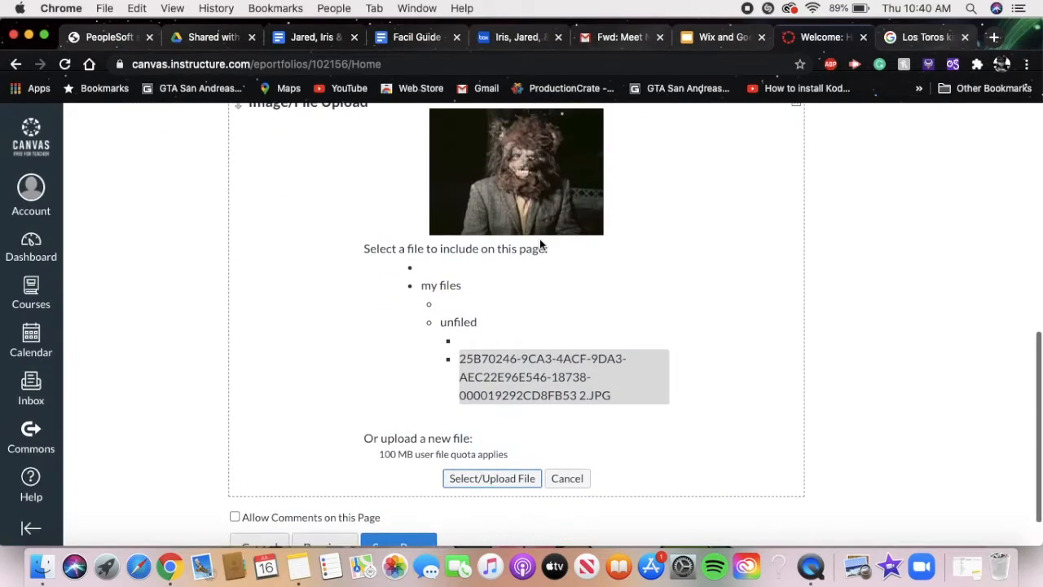
pyautogui.scroll(4, 540, 238)
pyautogui.scroll(-2, 539, 239)
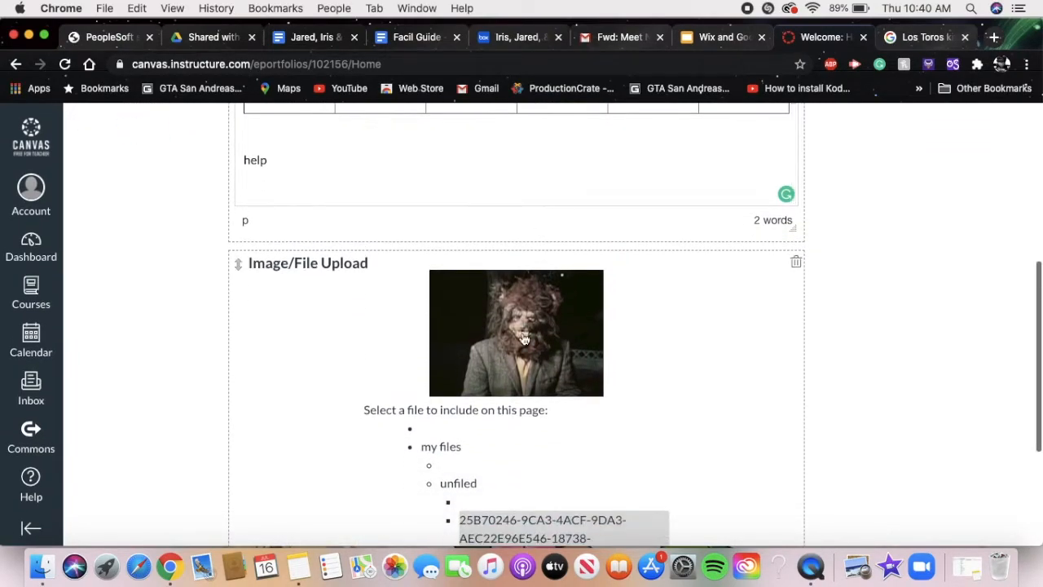
pyautogui.moveTo(524, 334); pyautogui.dragTo(504, 179)
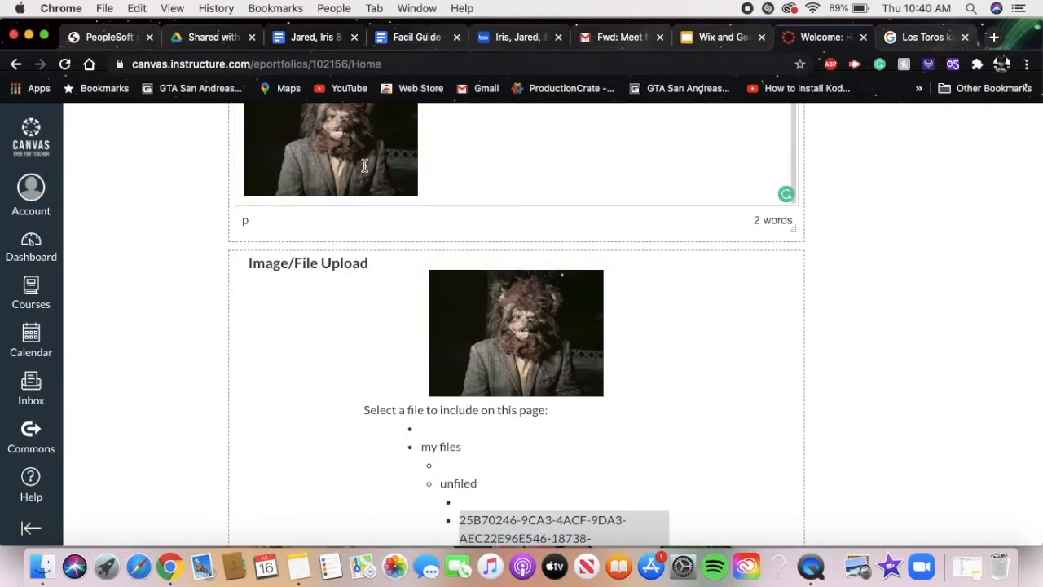
pyautogui.scroll(2, 509, 180)
pyautogui.scroll(5, 835, 190)
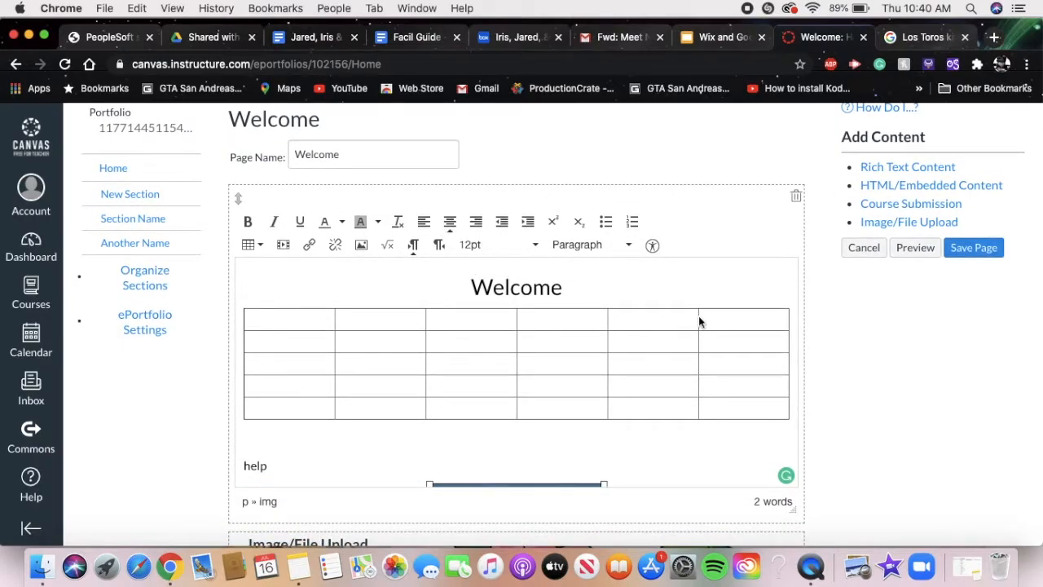
# - Enlarge the centered image in the rich text content proportionally to nearly twice its size and deselect it
pyautogui.scroll(-5, 698, 321)
pyautogui.moveTo(603, 372); pyautogui.dragTo(692, 481)
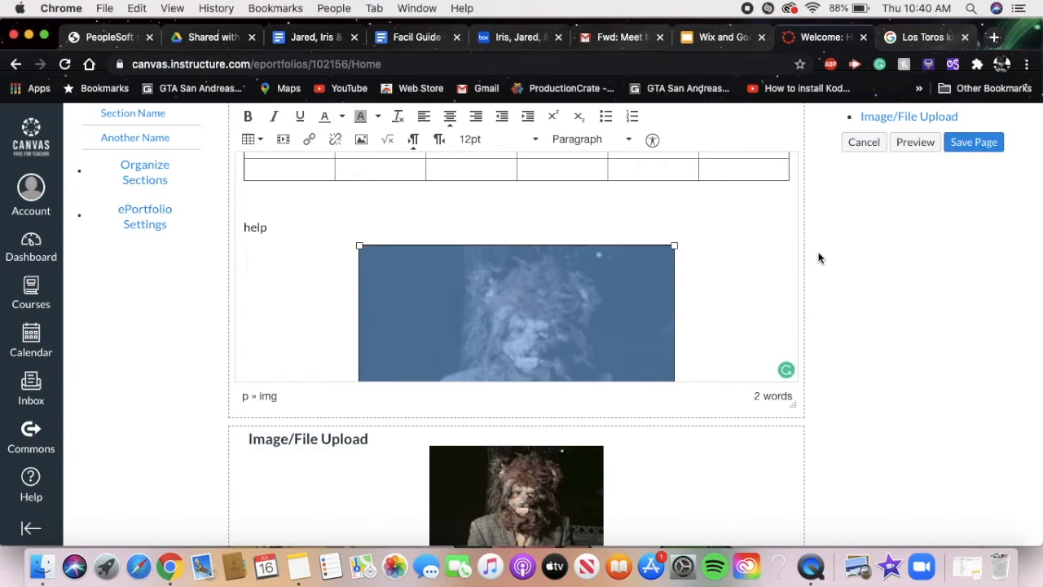
pyautogui.click(761, 296)
pyautogui.scroll(-2, 772, 285)
pyautogui.scroll(5, 772, 284)
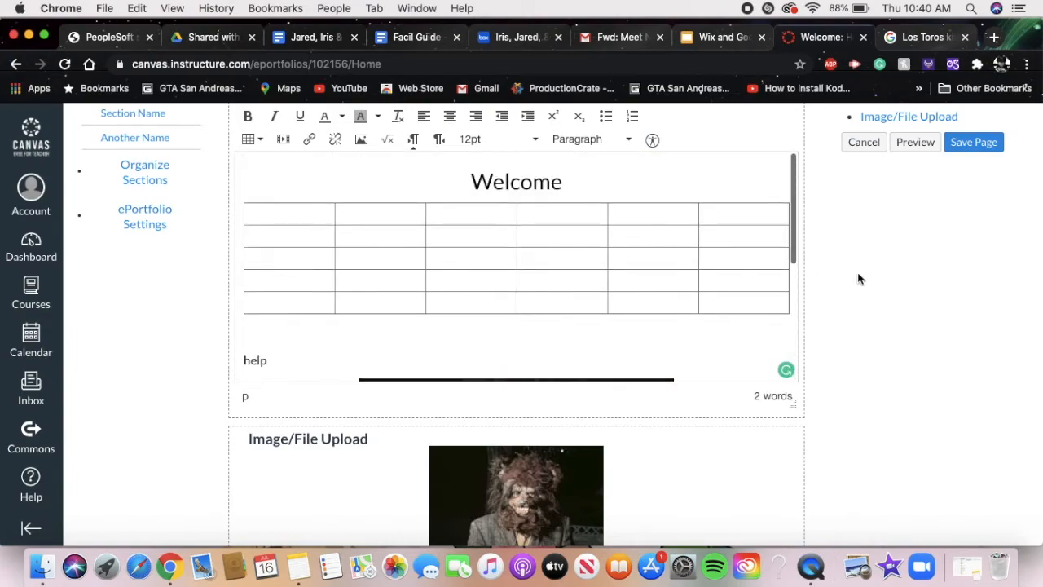
# - Save the Welcome page and review how its heading, table, text and images are laid out
pyautogui.scroll(3, 818, 280)
pyautogui.click(969, 328)
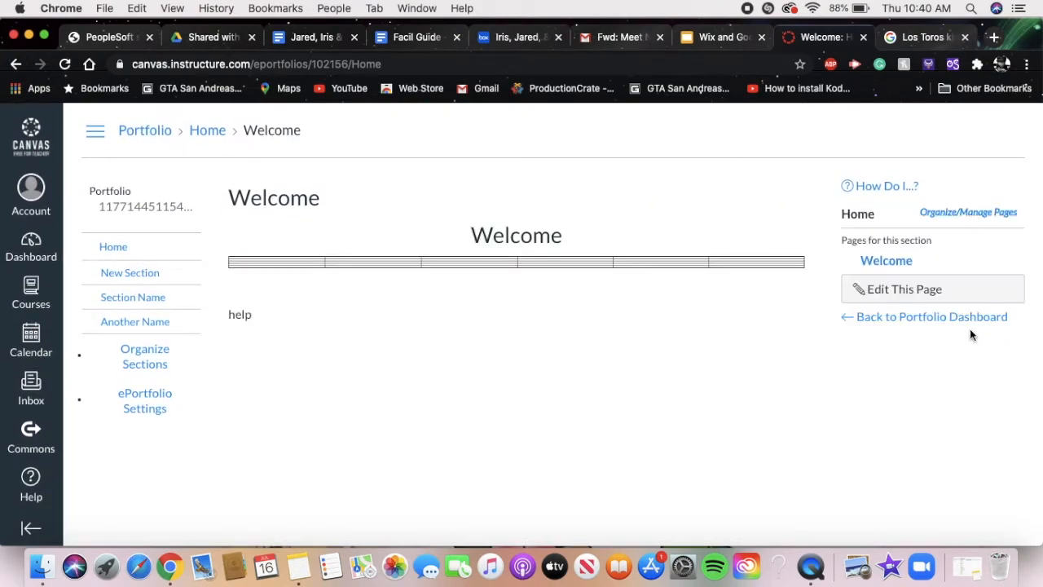
pyautogui.scroll(-3, 616, 336)
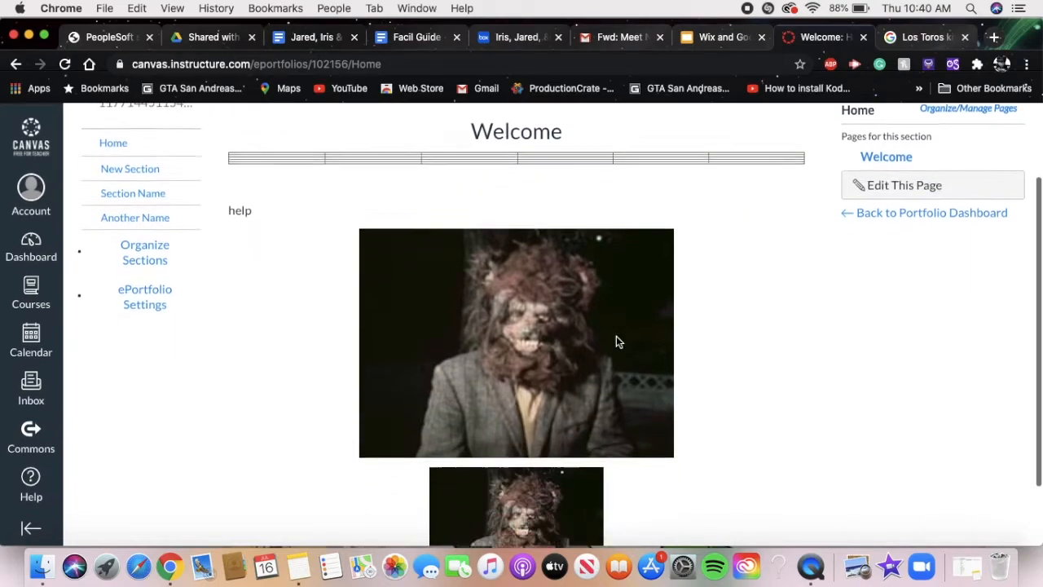
pyautogui.scroll(3, 616, 336)
pyautogui.scroll(-4, 615, 342)
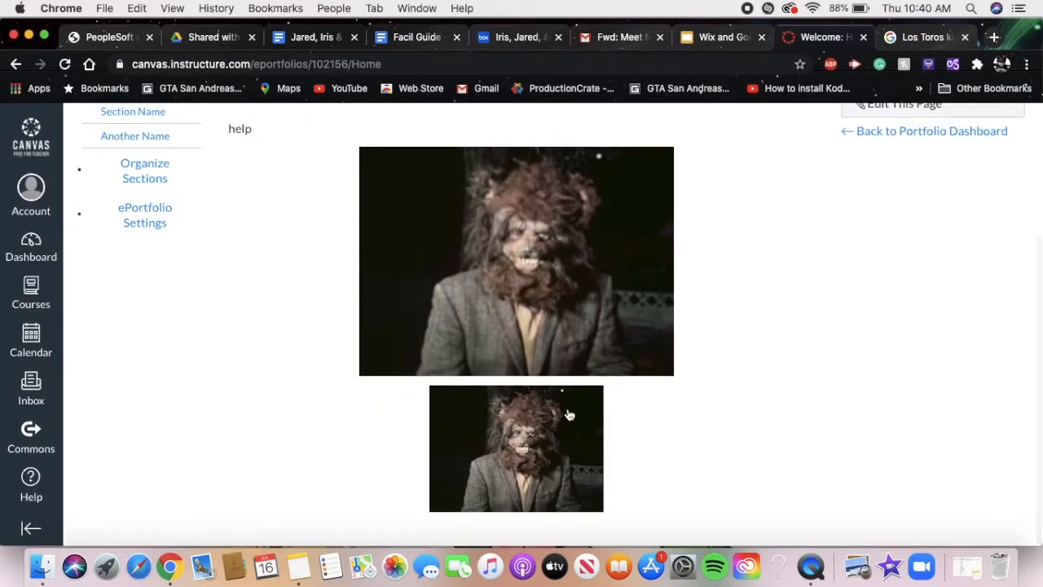
pyautogui.scroll(4, 595, 405)
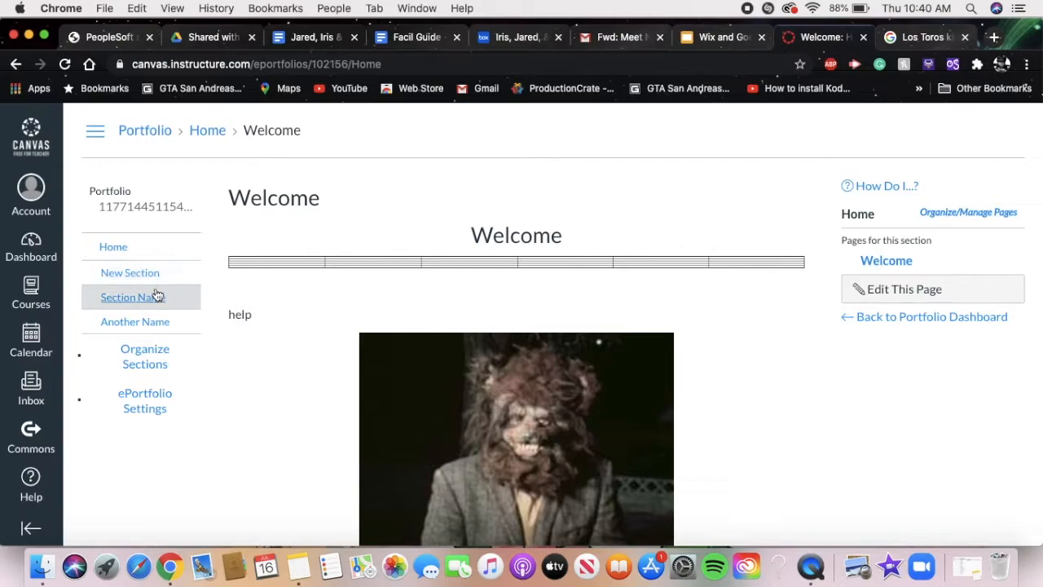
# - Add a page named "Subpage" to the Home section and finish editing the section's page list
pyautogui.click(980, 215)
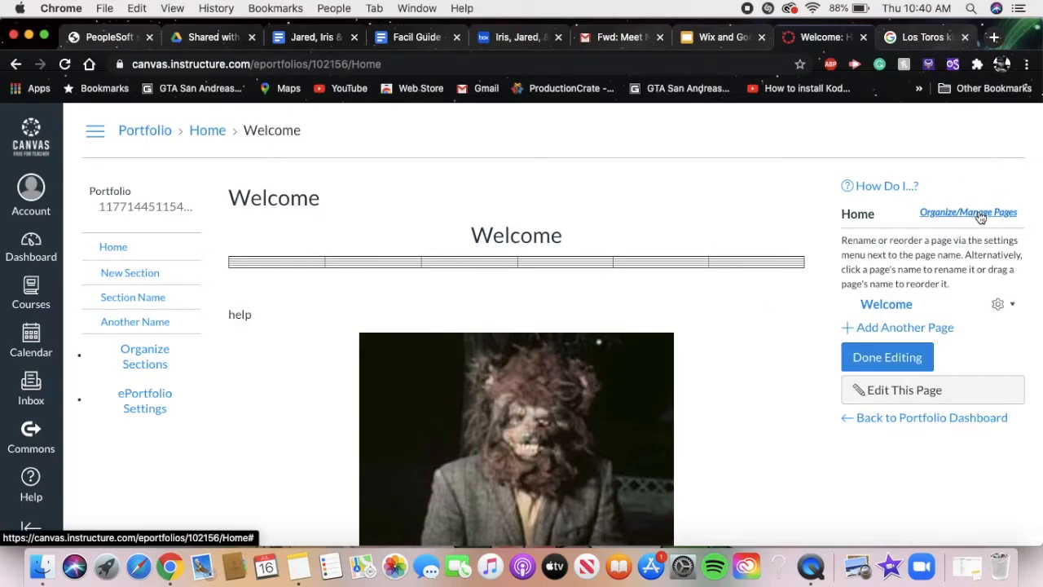
pyautogui.click(914, 330)
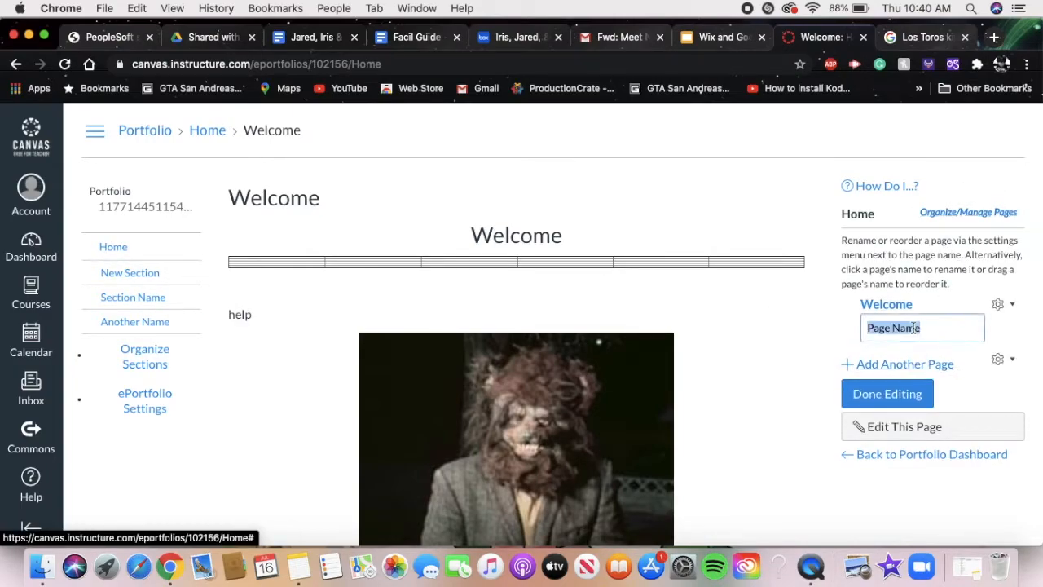
pyautogui.doubleClick(935, 327)
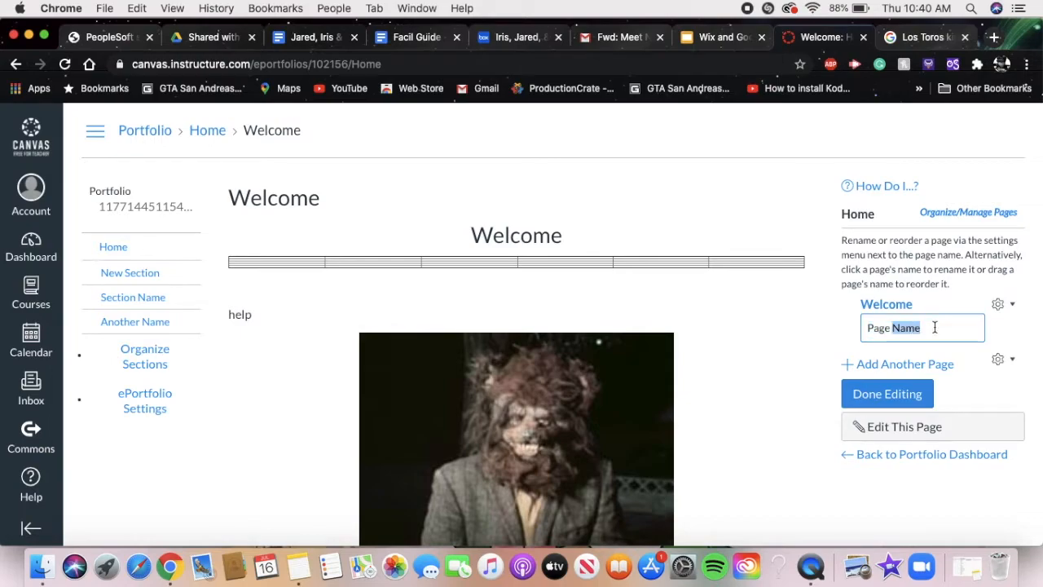
pyautogui.tripleClick(935, 327)
pyautogui.write('Subpage')
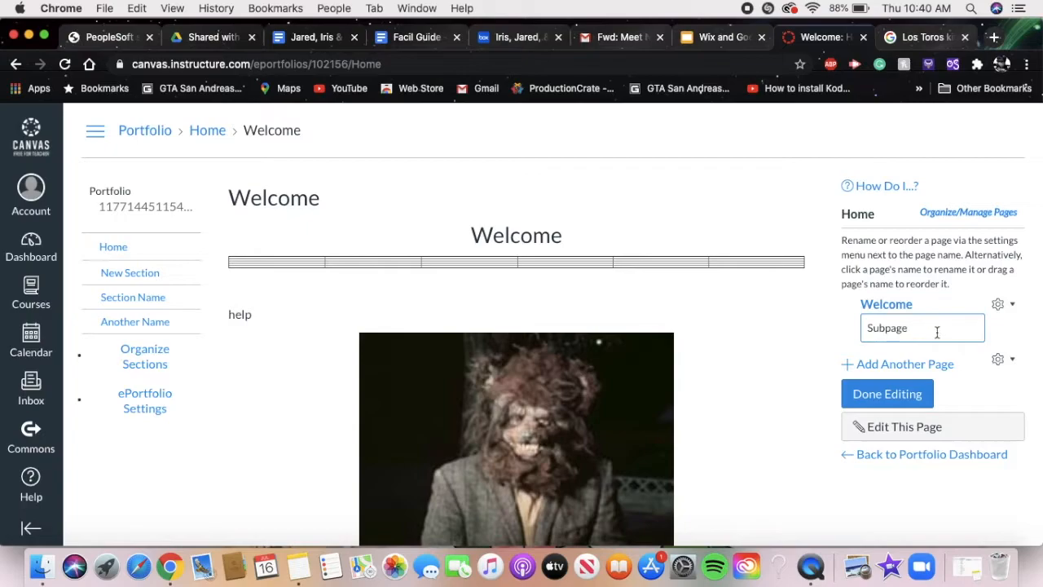
pyautogui.press('Return')
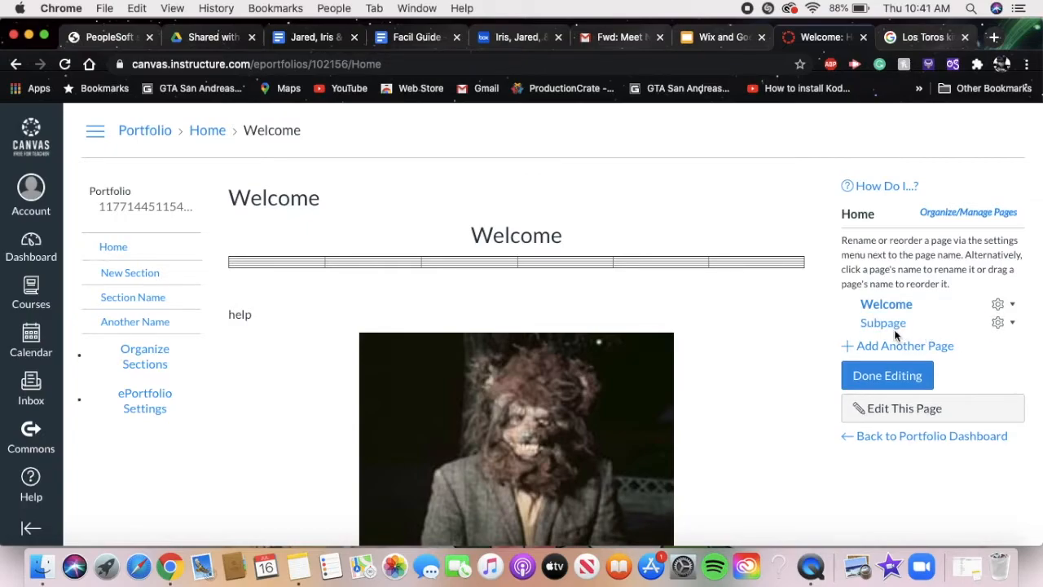
pyautogui.click(898, 375)
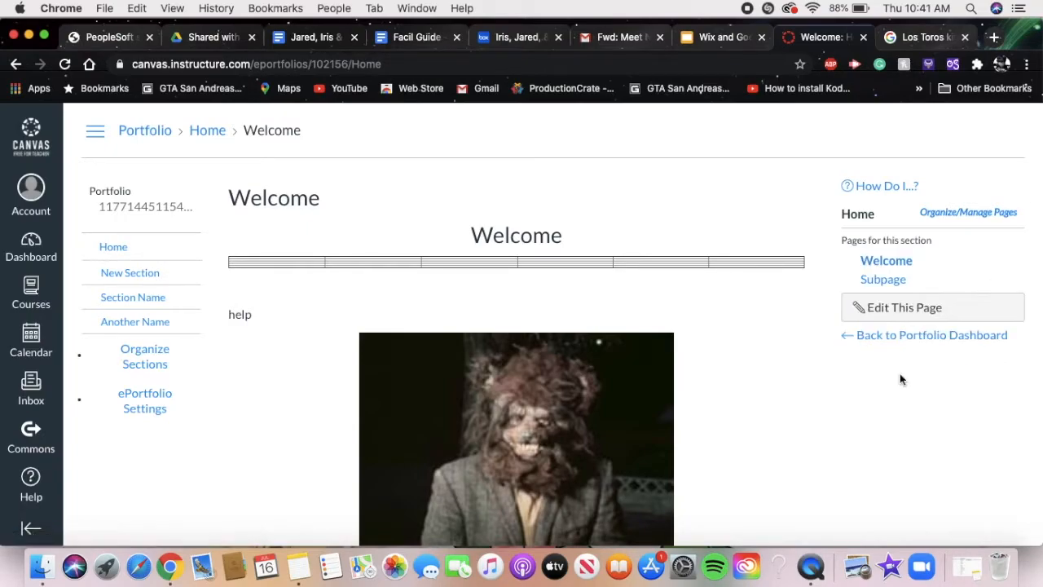
# - View the Subpage, return to the Home section's Welcome page, and open the Subpage again
pyautogui.click(884, 281)
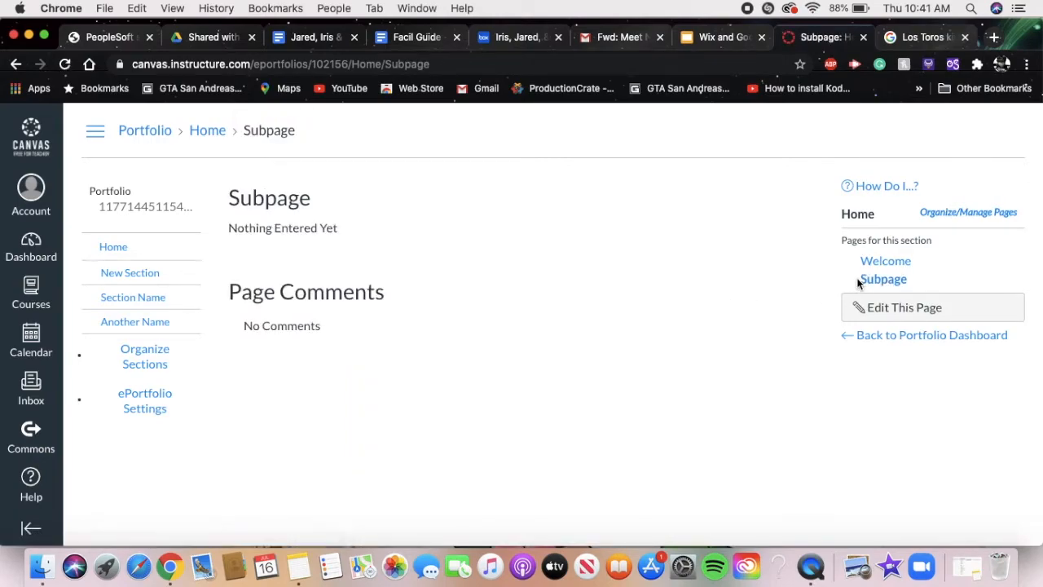
pyautogui.click(107, 249)
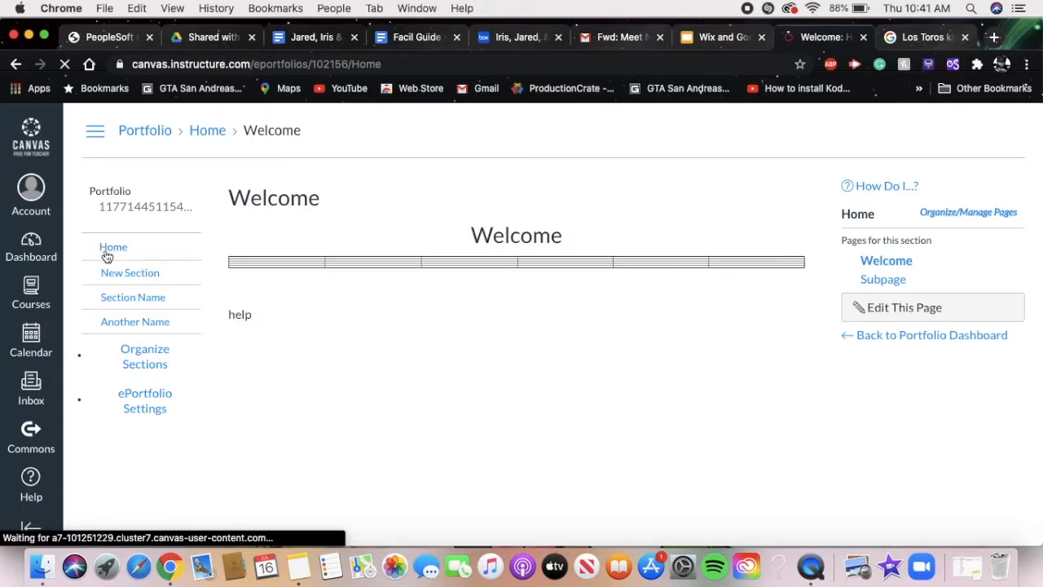
pyautogui.click(895, 281)
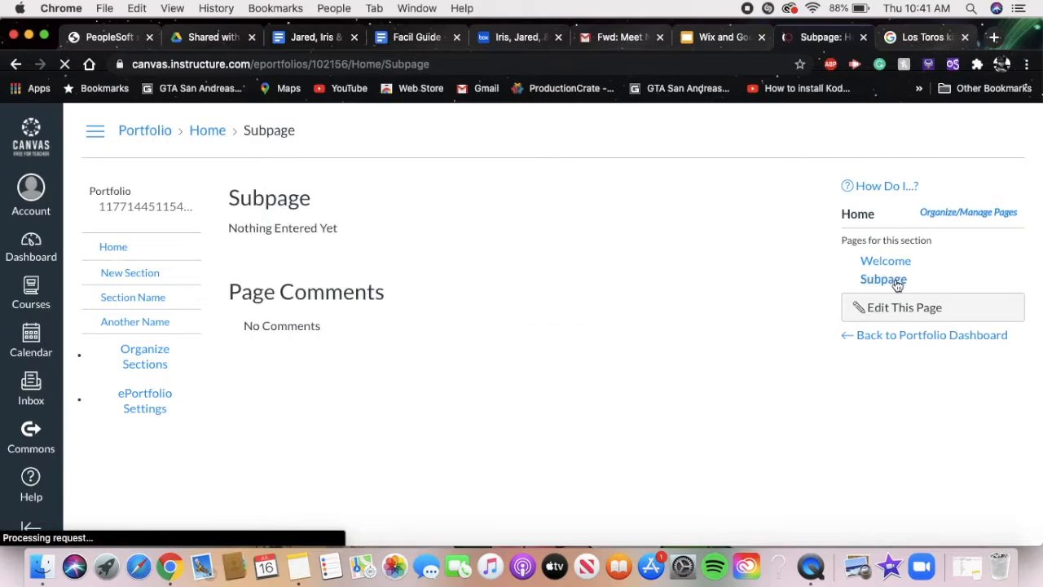
# - Rename the page in New Section from "New Page" to "New Section" and save it
pyautogui.click(144, 282)
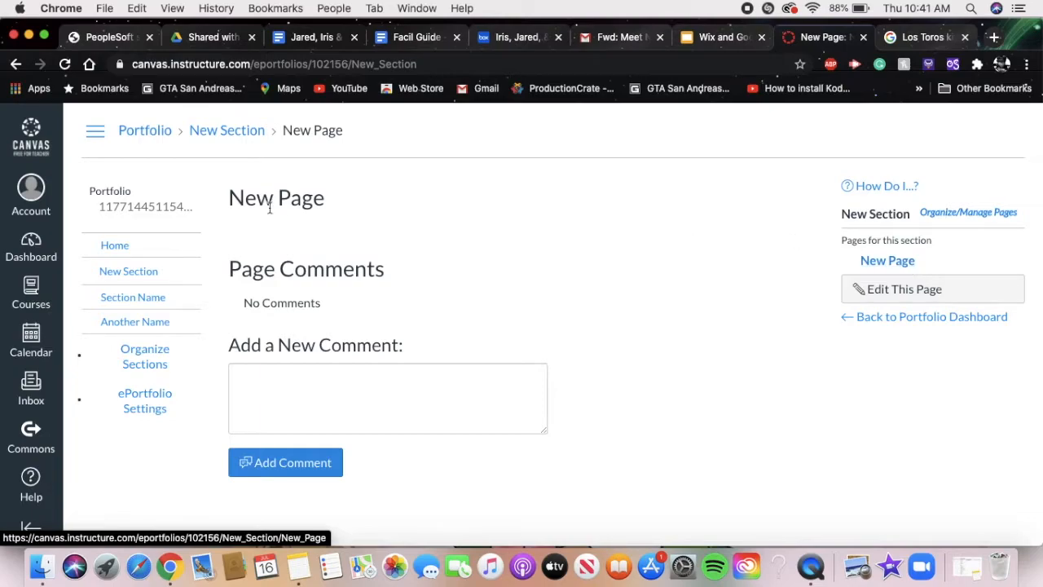
pyautogui.click(928, 289)
pyautogui.click(395, 226)
pyautogui.press('Left')
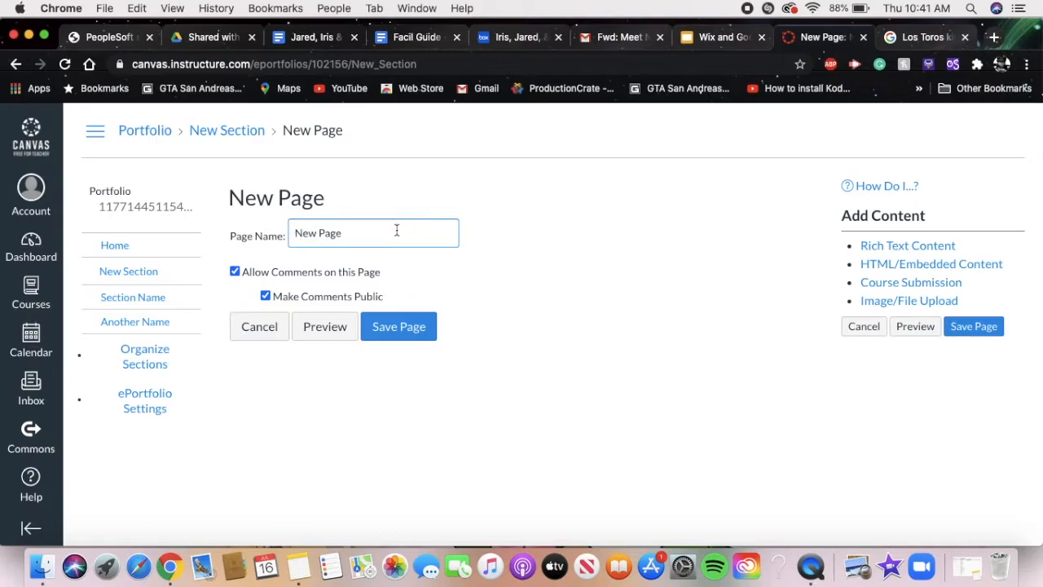
pyautogui.doubleClick(392, 239)
pyautogui.write('S')
pyautogui.click(409, 334)
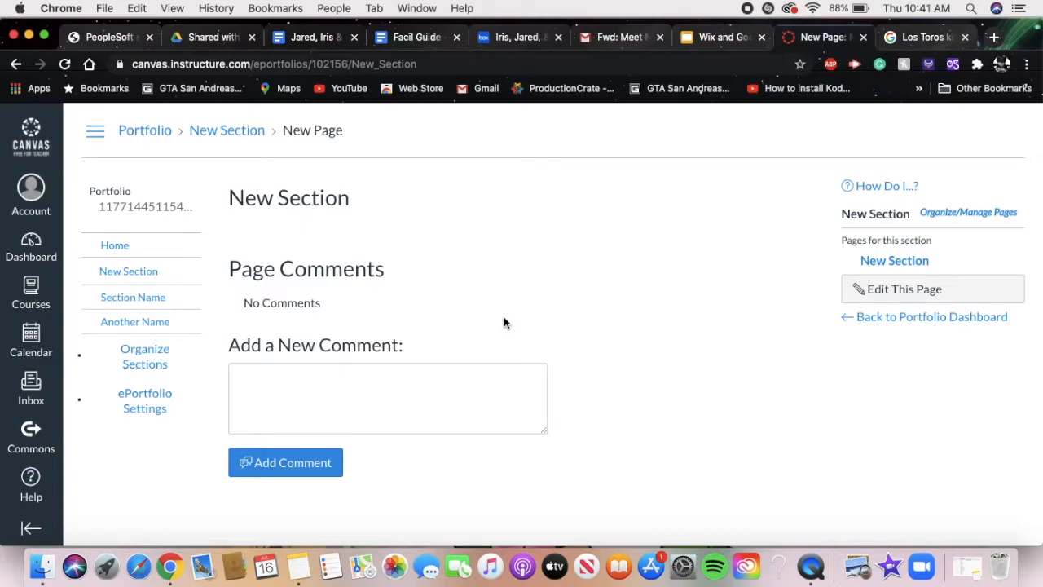
# - Open the New Section page from its section's page list and put it into editing mode
pyautogui.click(892, 288)
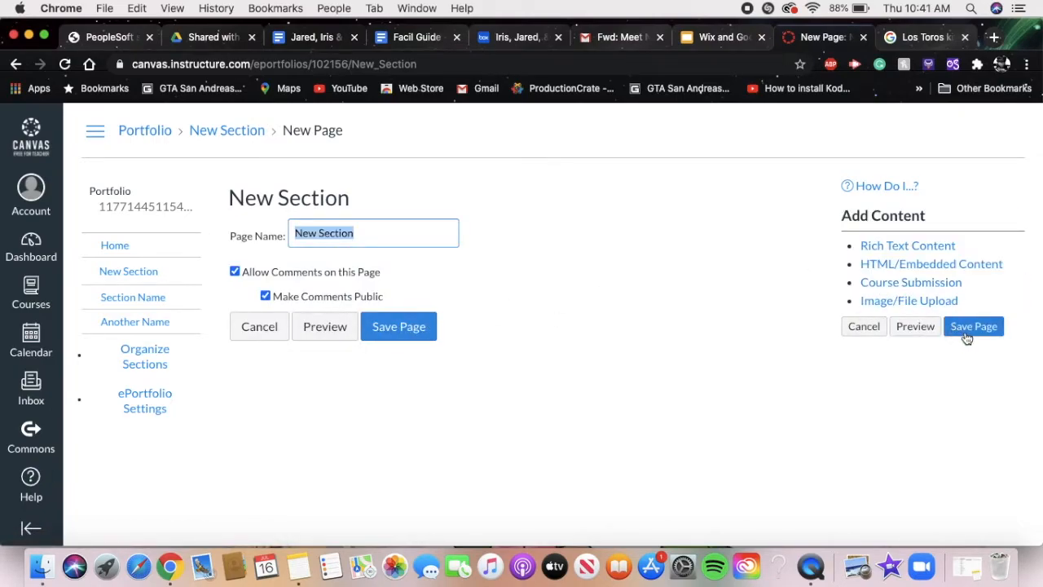
pyautogui.click(399, 326)
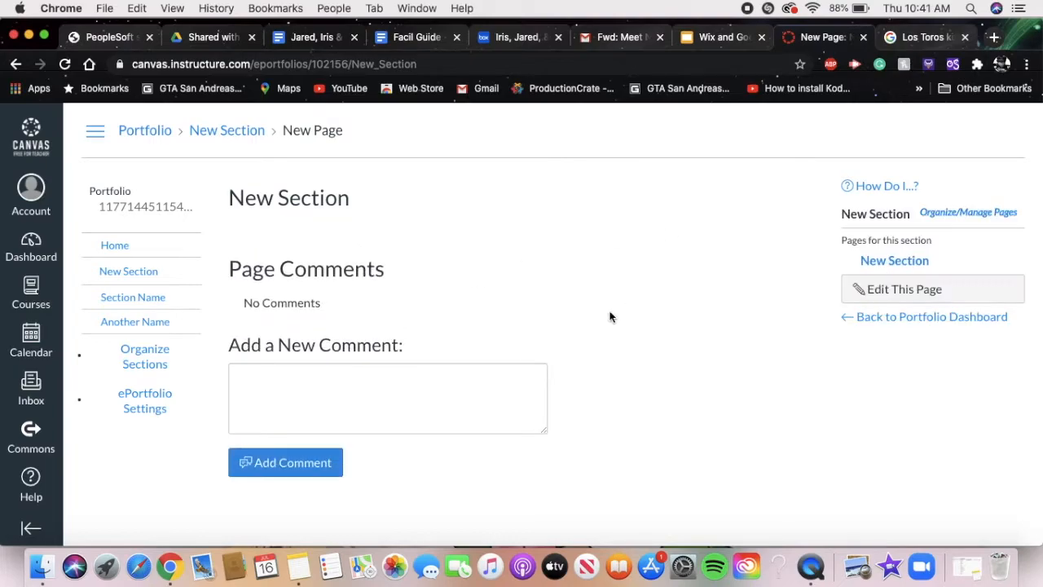
pyautogui.click(912, 261)
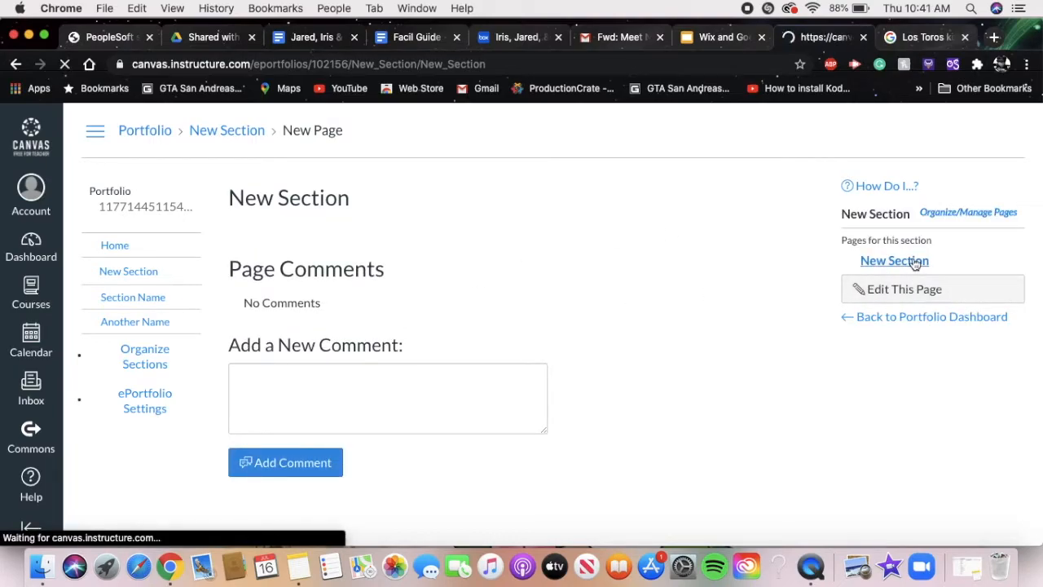
pyautogui.click(915, 288)
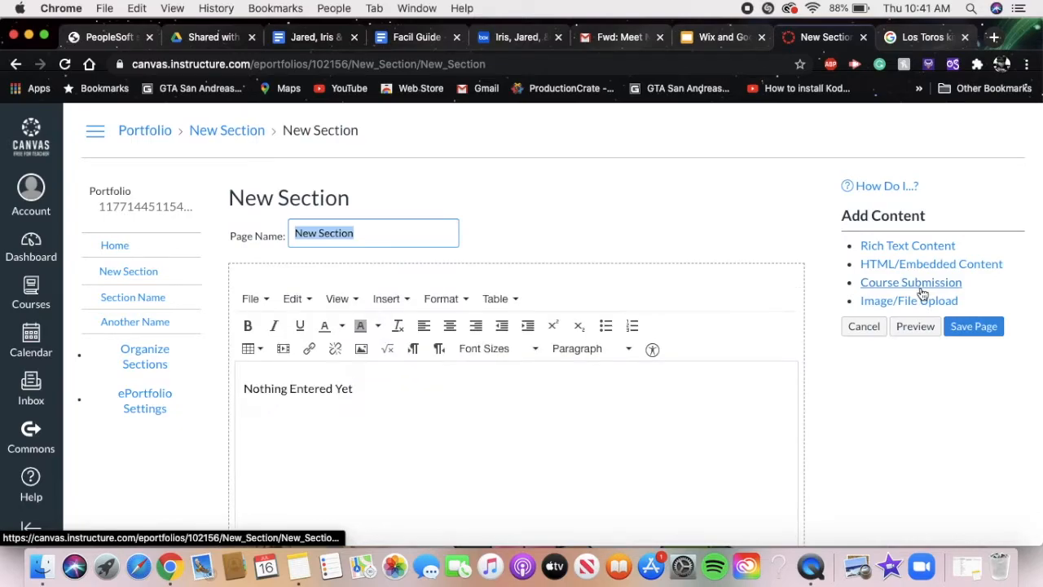
pyautogui.scroll(-3, 543, 337)
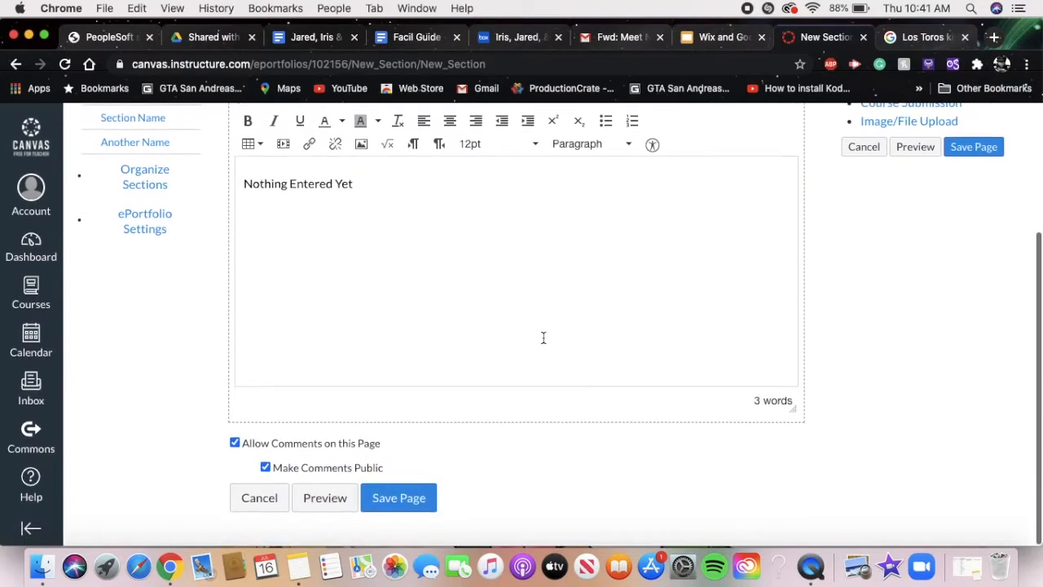
pyautogui.scroll(3, 544, 337)
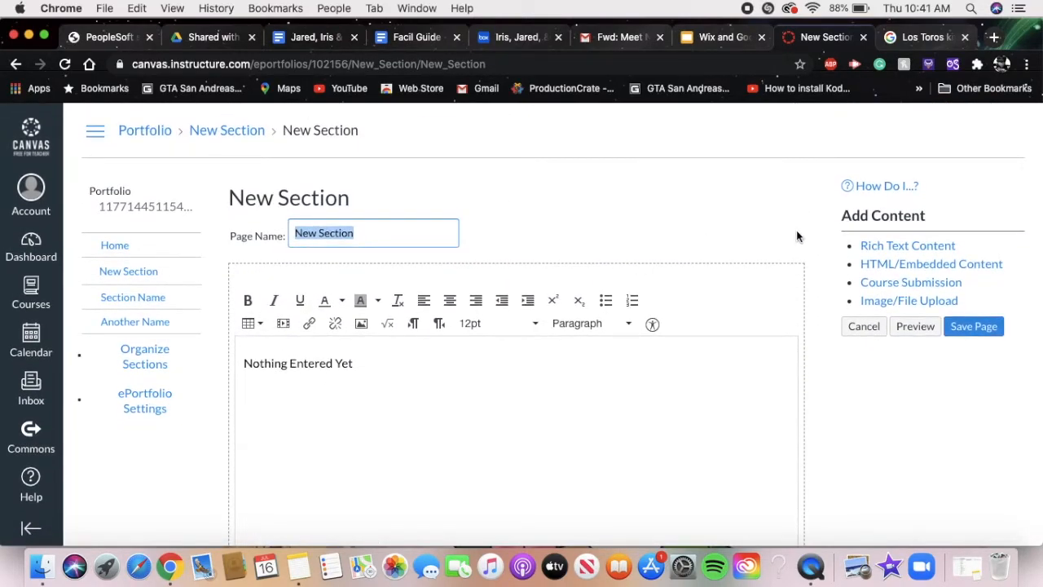
pyautogui.scroll(-3, 796, 230)
pyautogui.scroll(3, 796, 230)
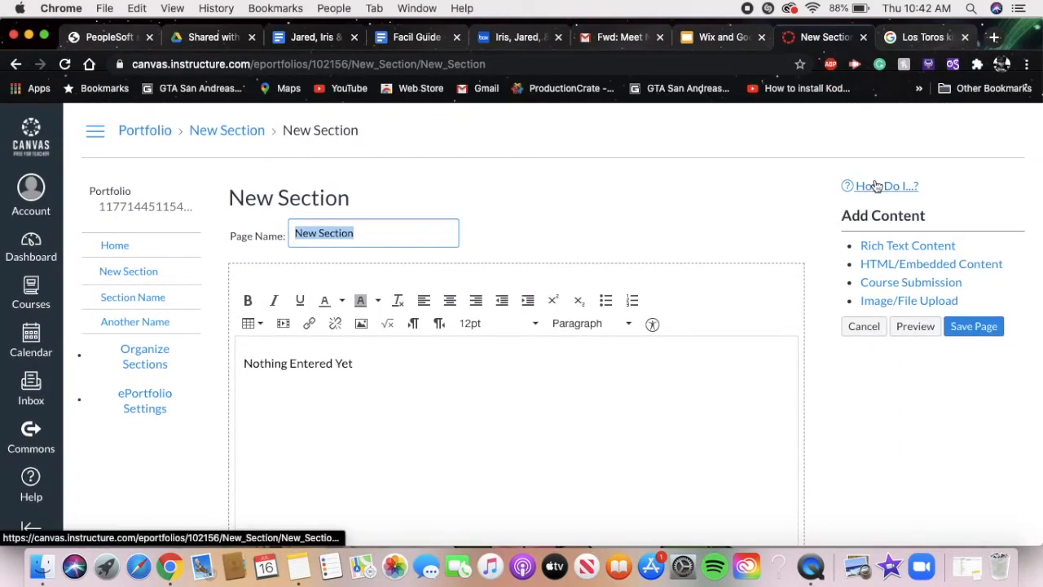
# - Read the ePortfolio help topics on sections, section pages, page content and ePortfolio settings, and close the help
pyautogui.click(876, 187)
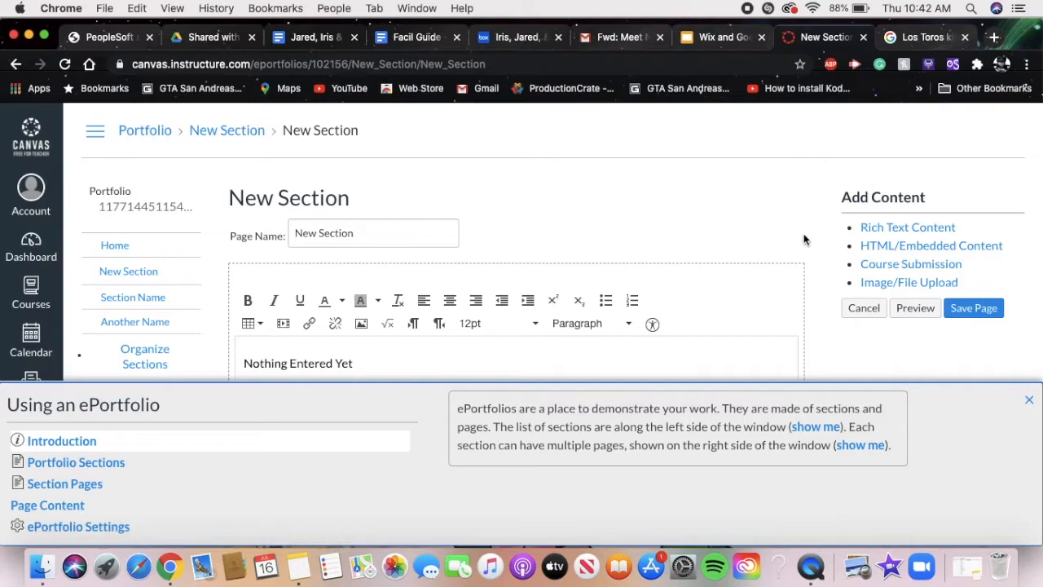
pyautogui.scroll(-3, 662, 271)
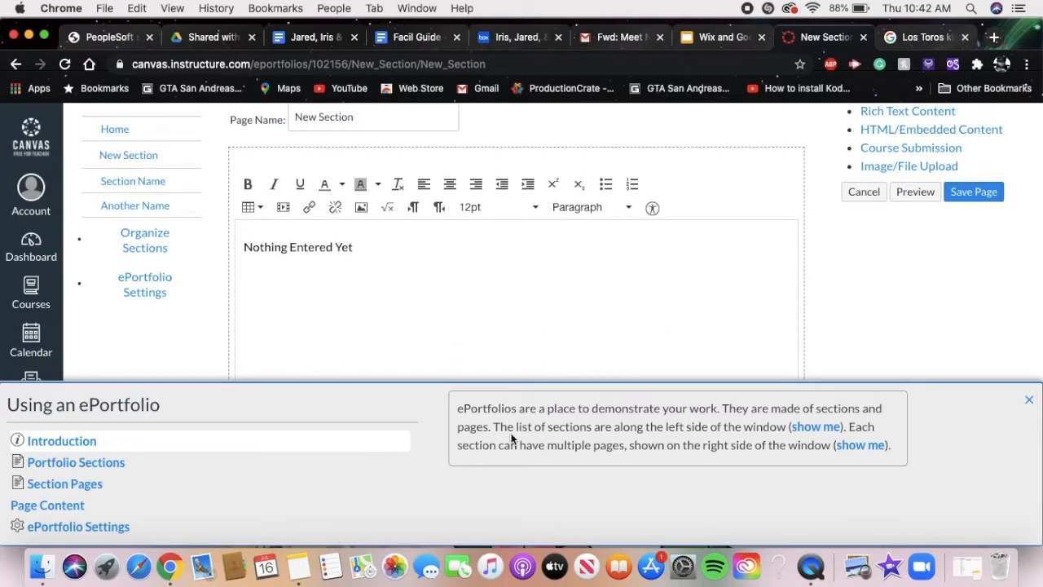
pyautogui.click(142, 463)
pyautogui.click(124, 490)
pyautogui.click(118, 509)
pyautogui.click(130, 523)
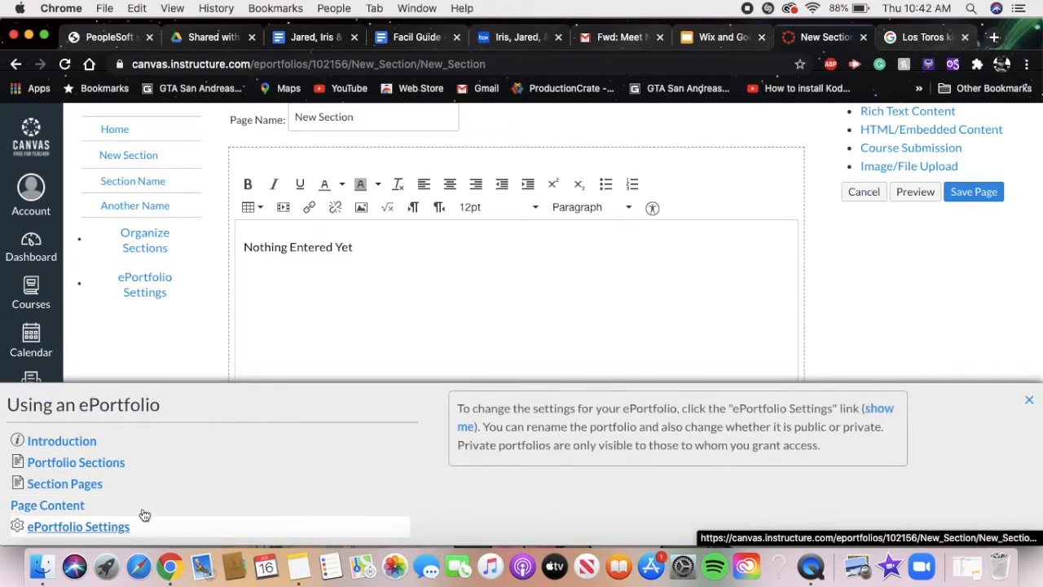
pyautogui.click(1030, 401)
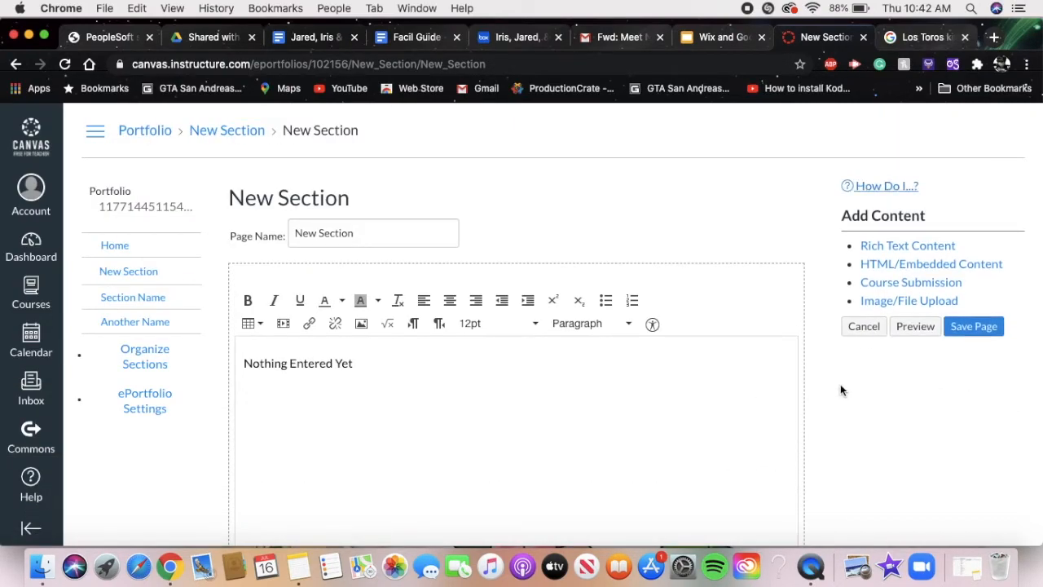
# - Add a Rich Text Content block and an HTML/Embedded Content block to the New Section page
pyautogui.scroll(-2, 789, 217)
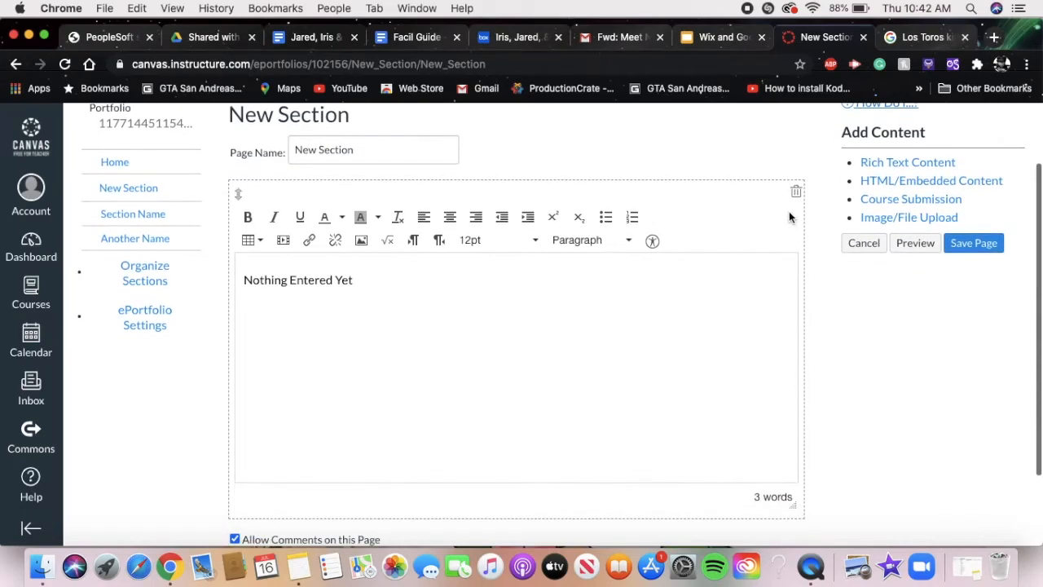
pyautogui.click(870, 167)
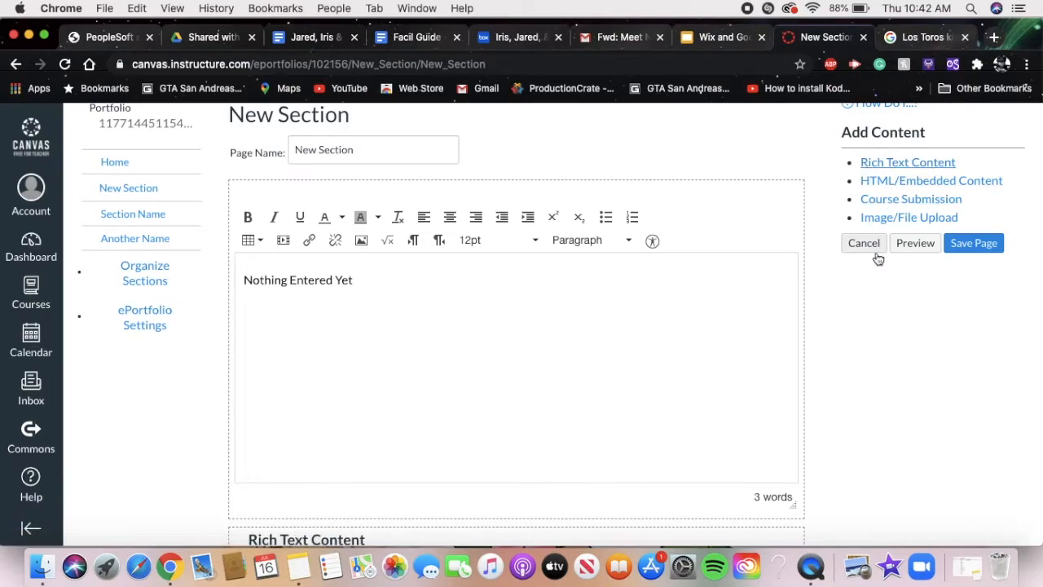
pyautogui.scroll(-5, 884, 355)
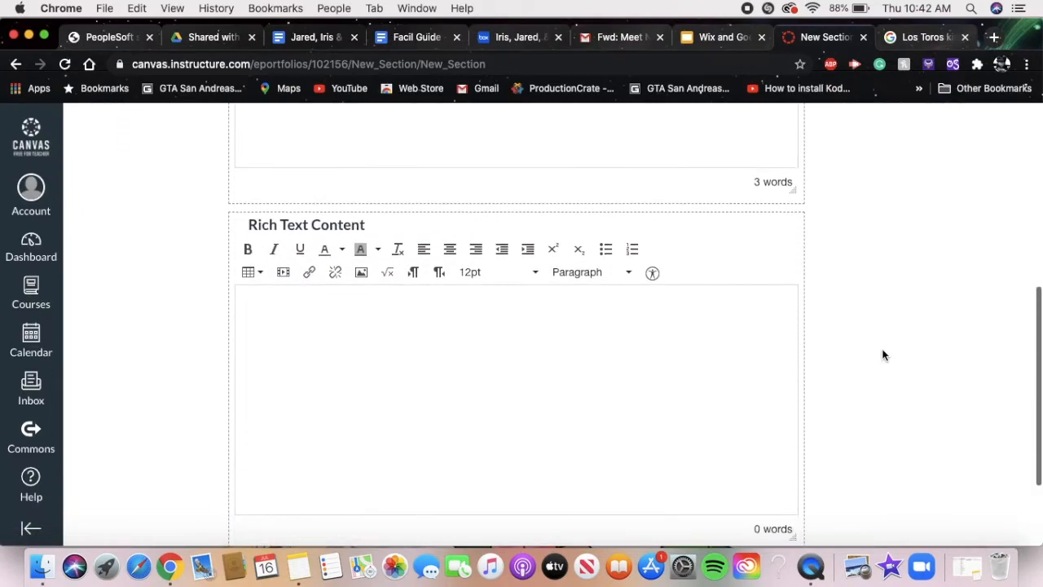
pyautogui.click(656, 347)
pyautogui.scroll(5, 656, 347)
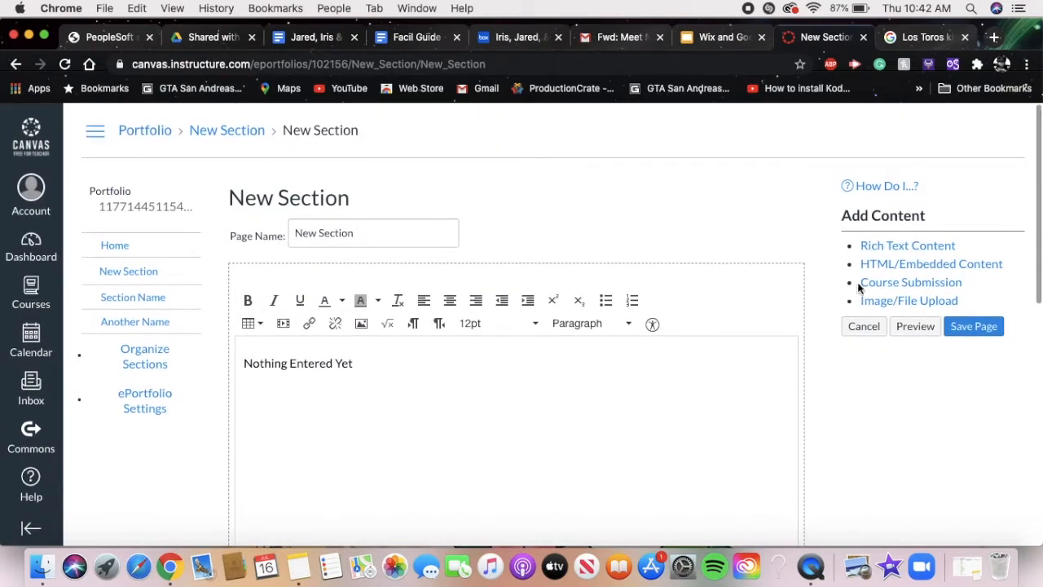
pyautogui.click(898, 271)
pyautogui.scroll(10, 821, 362)
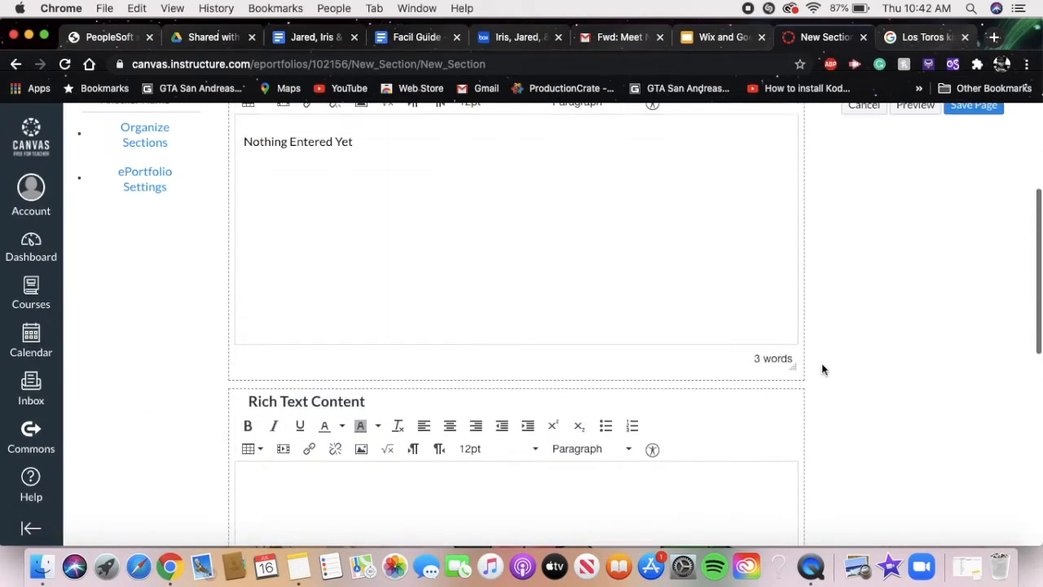
pyautogui.scroll(5, 821, 362)
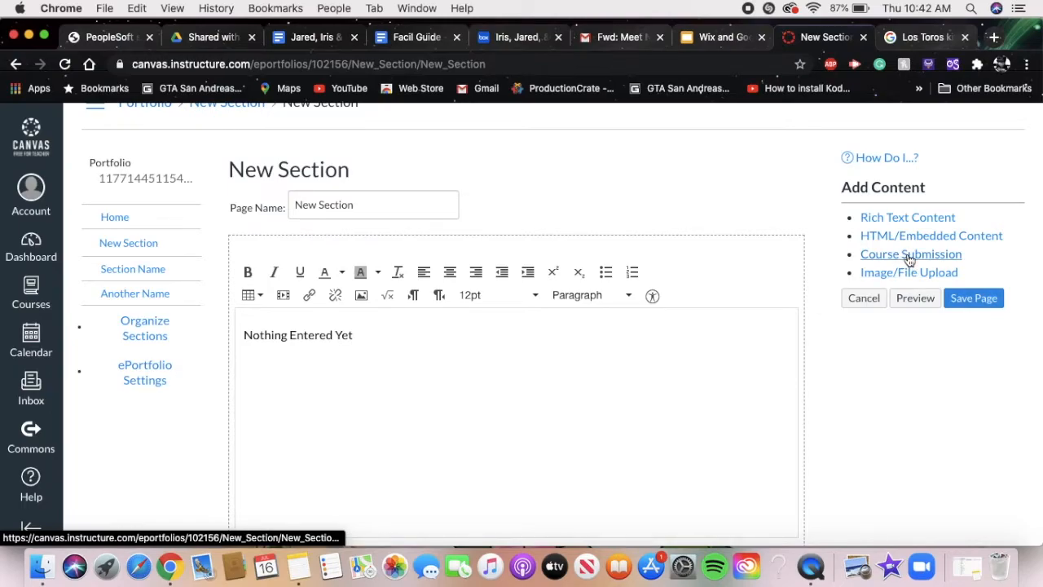
# - Add a Course Submission block to the New Section page and try to select a submission to embed
pyautogui.scroll(-6, 897, 362)
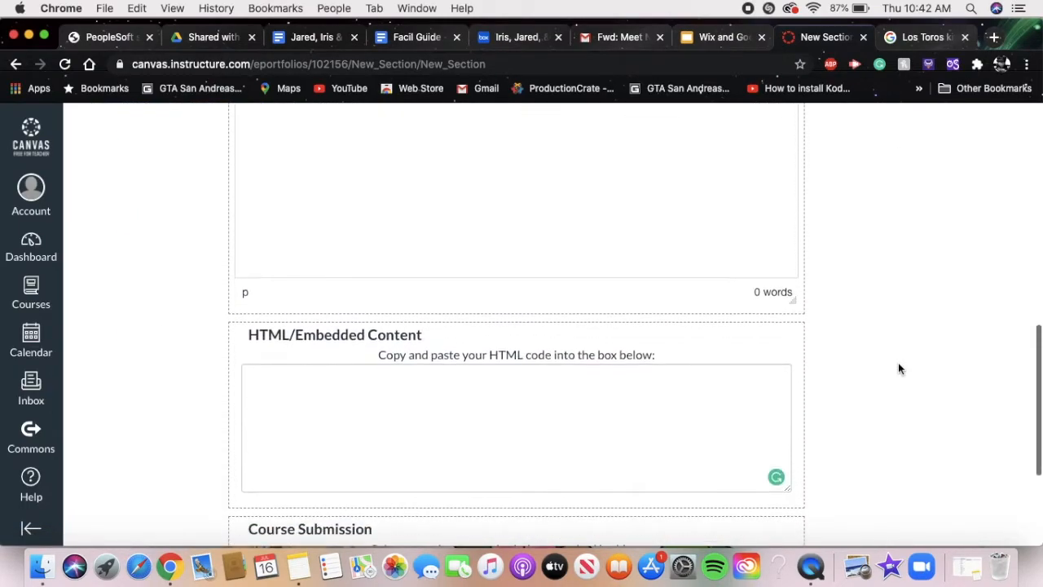
pyautogui.scroll(-5, 898, 362)
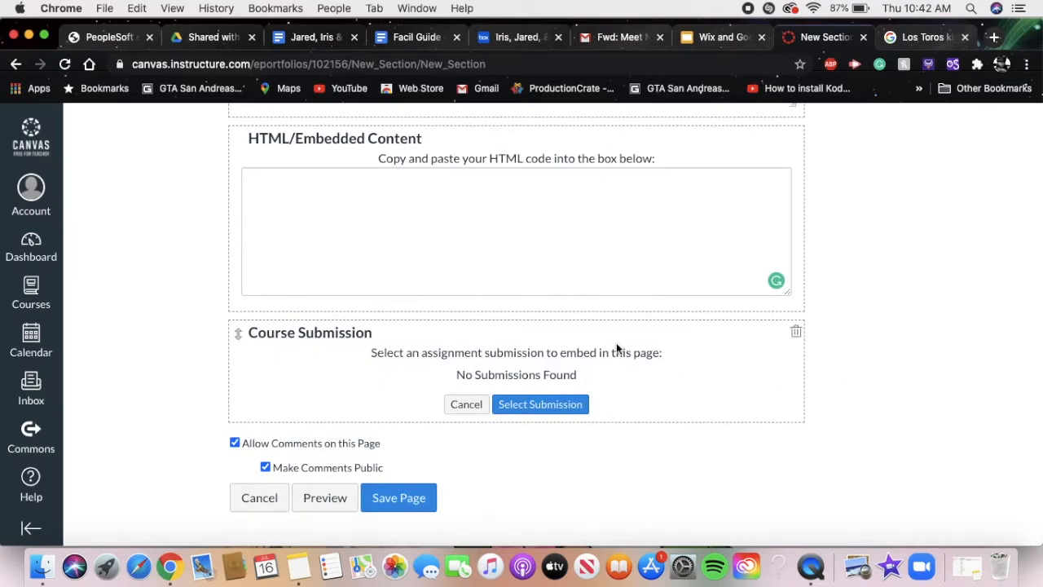
pyautogui.click(556, 410)
pyautogui.scroll(12, 676, 336)
pyautogui.scroll(3, 681, 337)
pyautogui.scroll(-15, 681, 337)
pyautogui.click(541, 408)
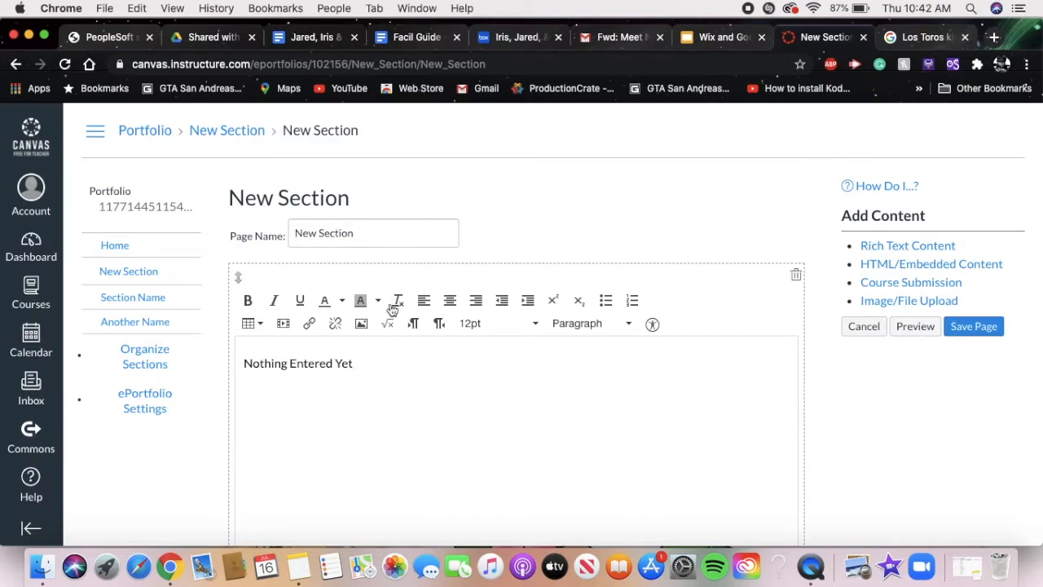
# - Set the page name of the New Section page to "Essay", correcting the misspelled word
pyautogui.tripleClick(371, 228)
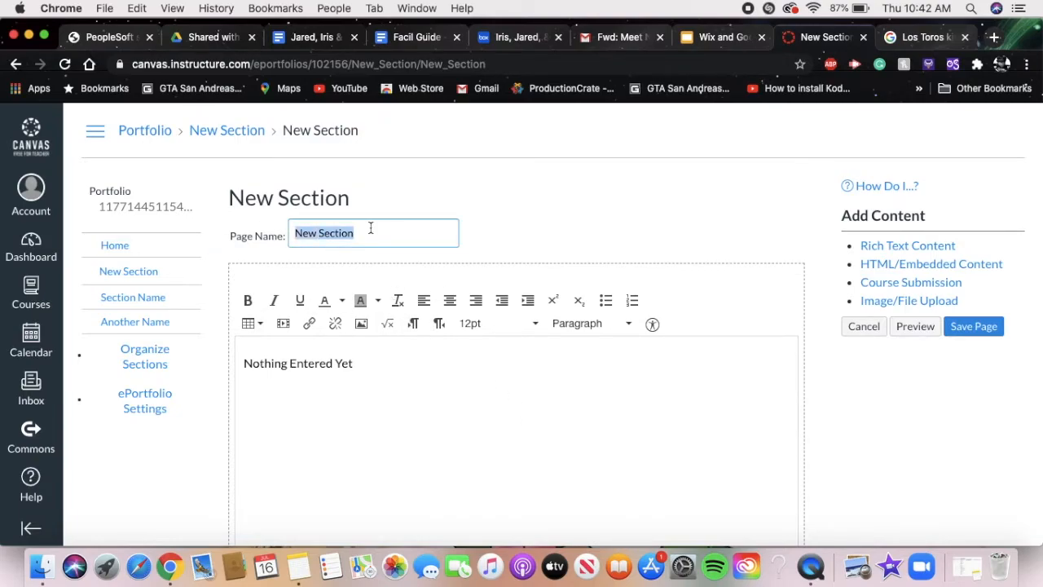
pyautogui.write('W')
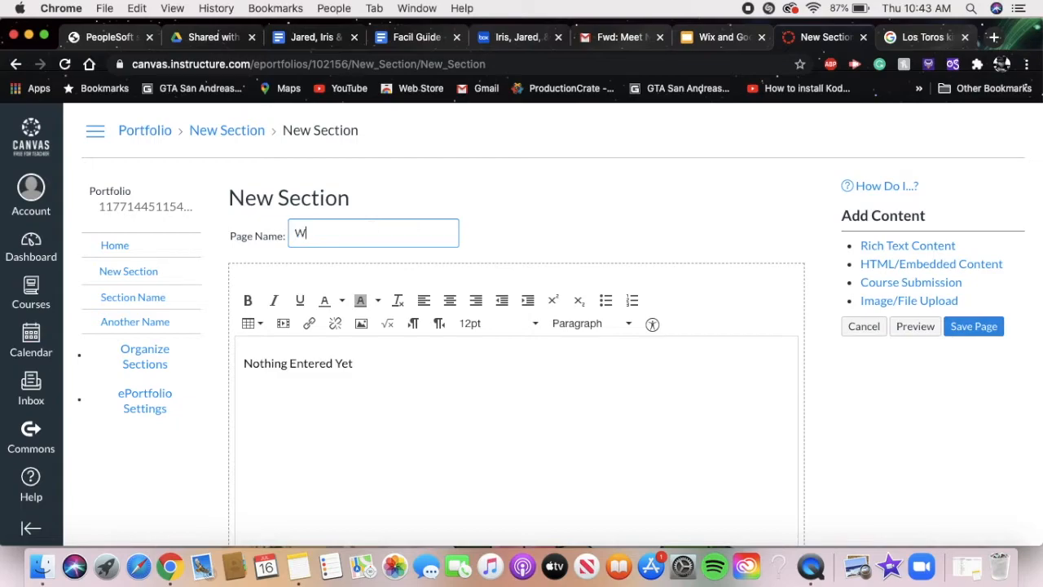
pyautogui.press('BackSpace')
pyautogui.write('Eassy')
pyautogui.rightClick(299, 236)
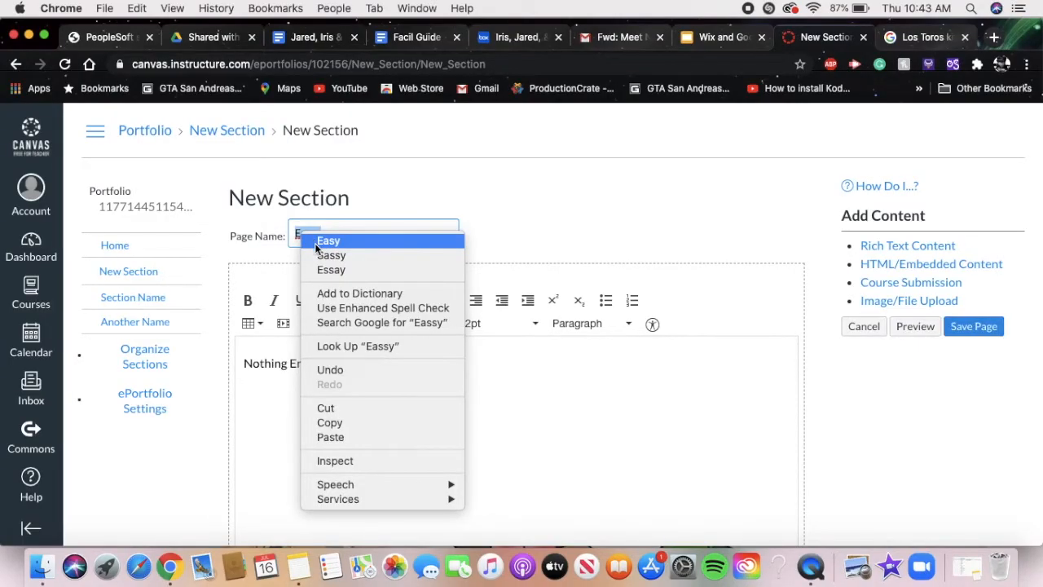
pyautogui.click(331, 270)
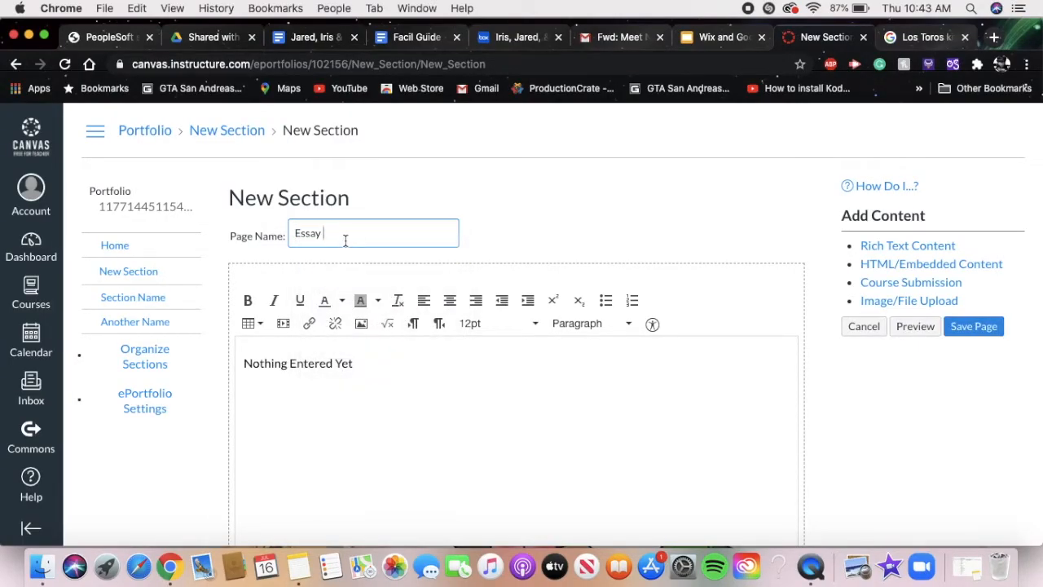
pyautogui.scroll(-15, 568, 374)
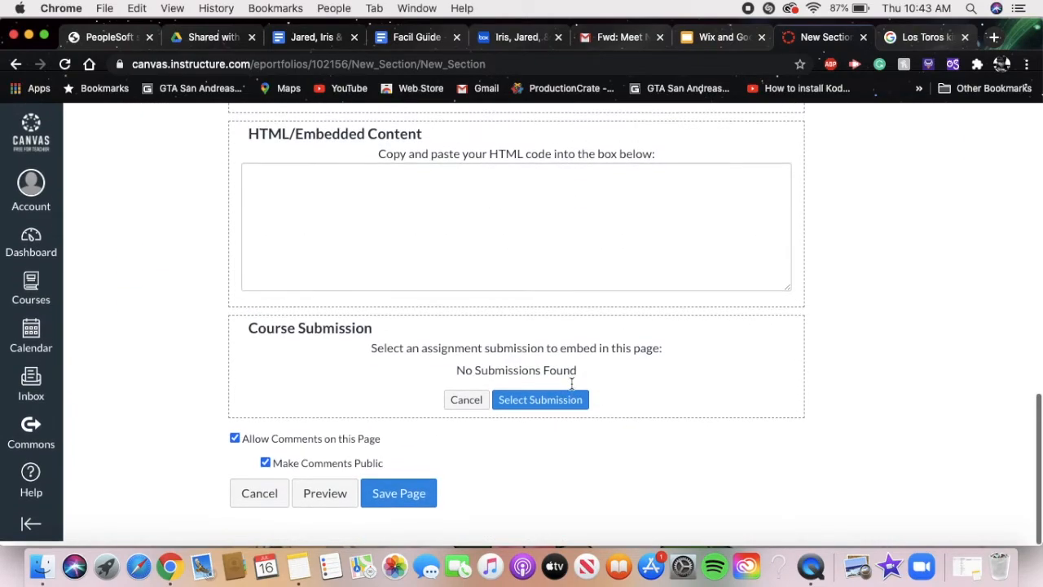
pyautogui.scroll(15, 562, 366)
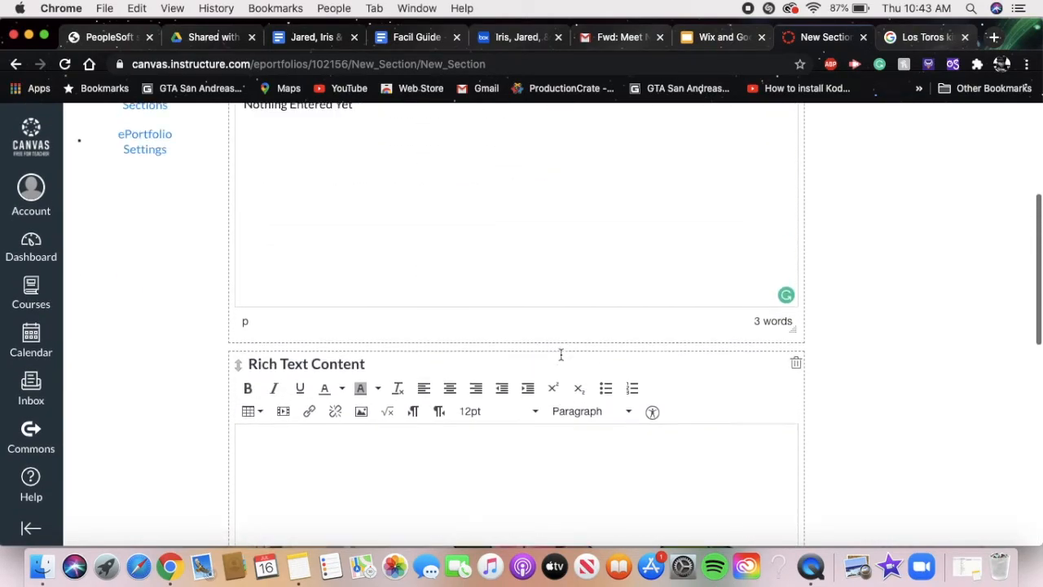
pyautogui.click(411, 351)
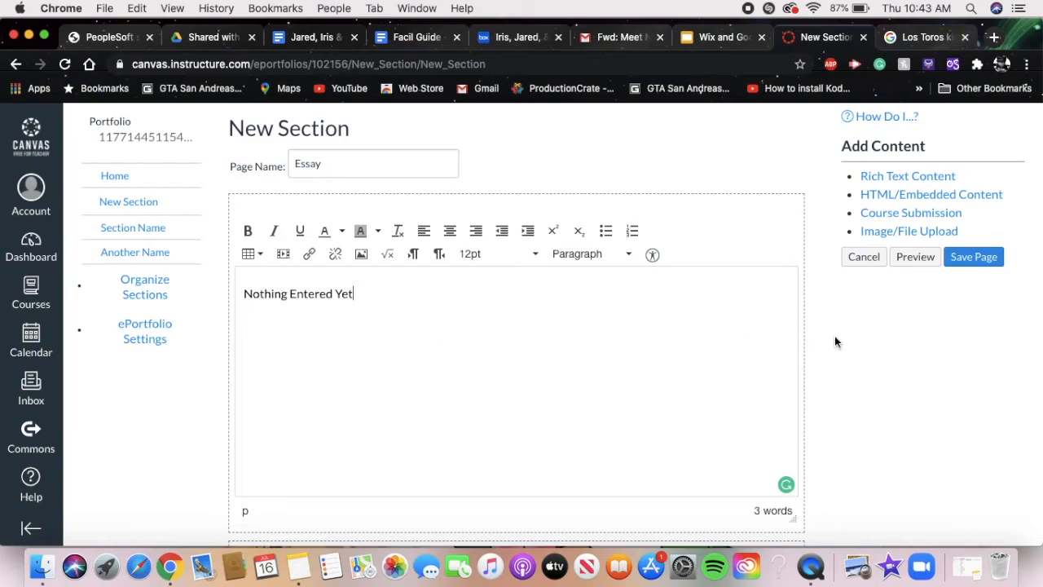
pyautogui.scroll(2, 834, 337)
pyautogui.scroll(-1, 834, 336)
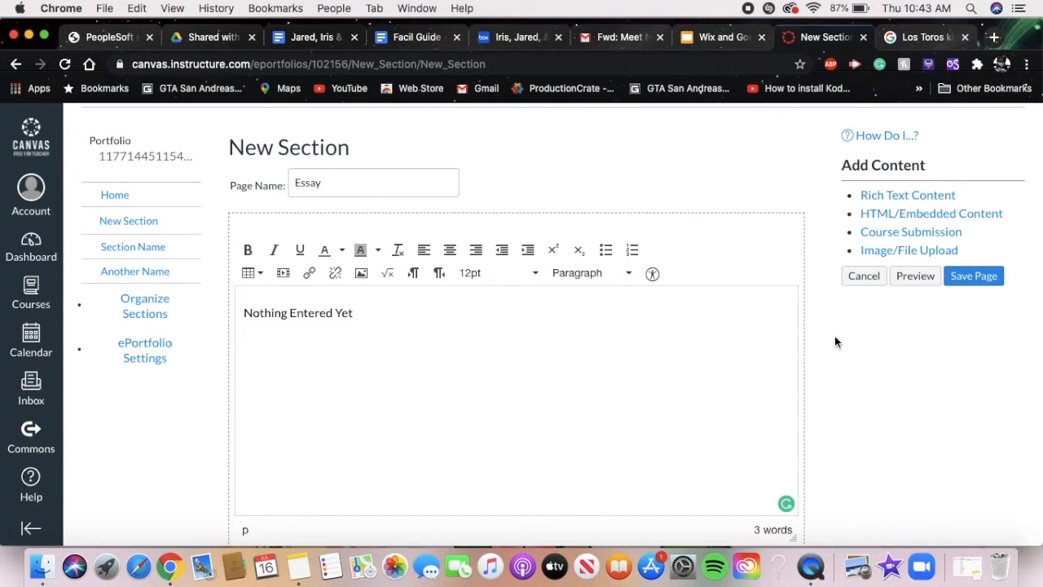
pyautogui.scroll(-8, 834, 336)
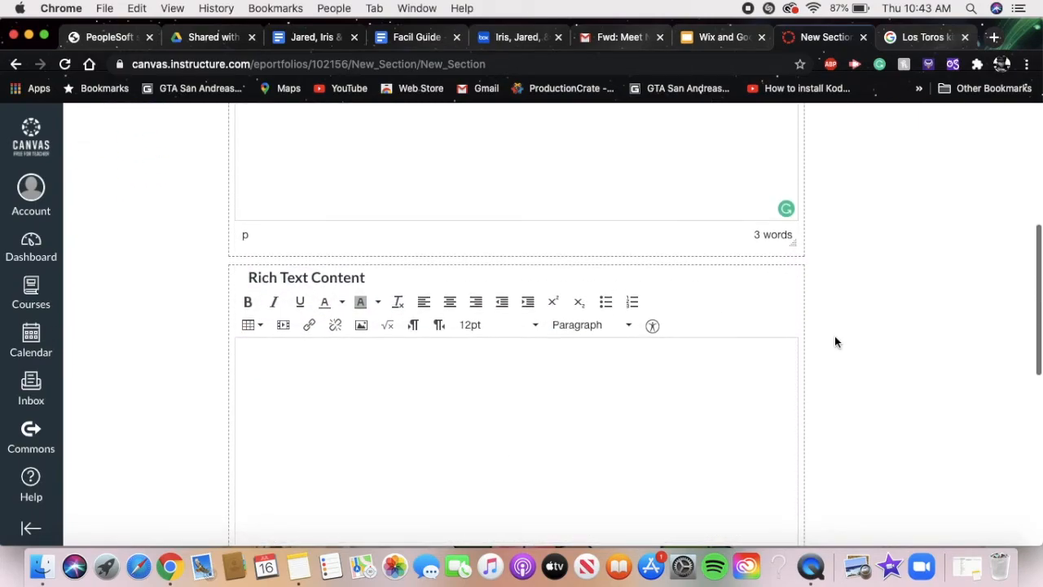
pyautogui.scroll(10, 834, 337)
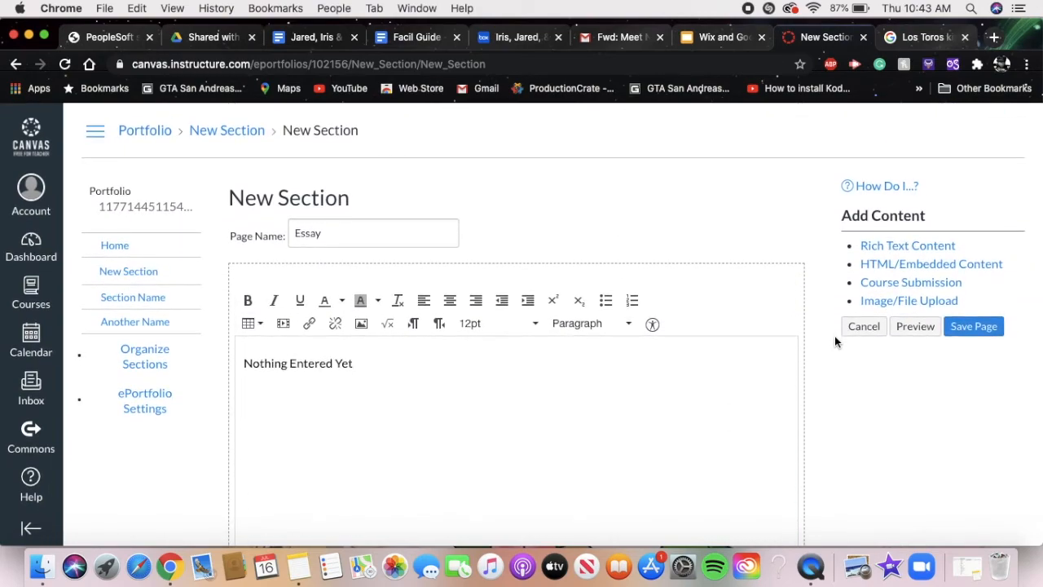